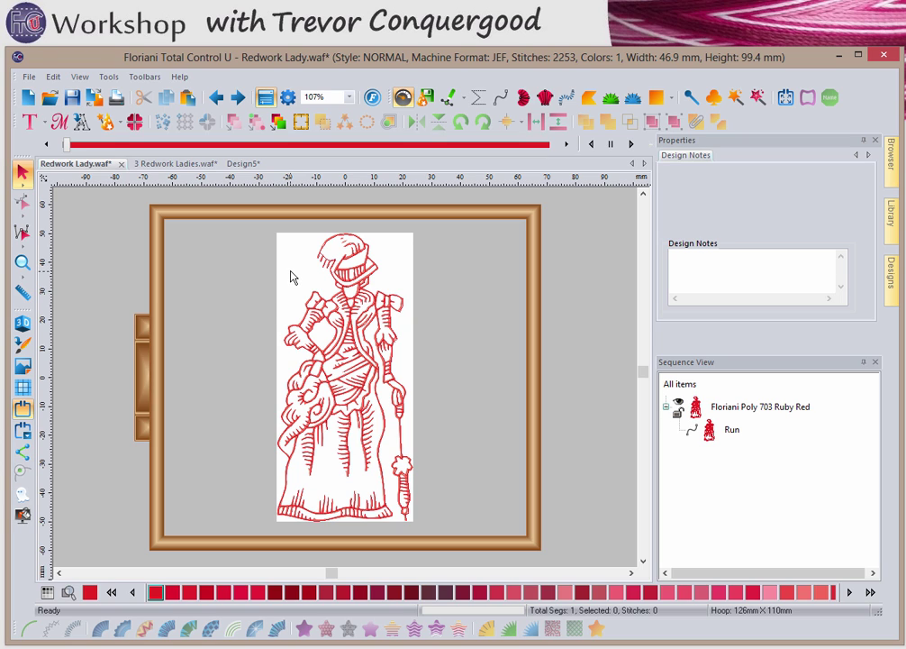
# Move the redwork lady stitch design off the backdrop image to the left of the hoop and deselect it
pyautogui.click(23, 174)
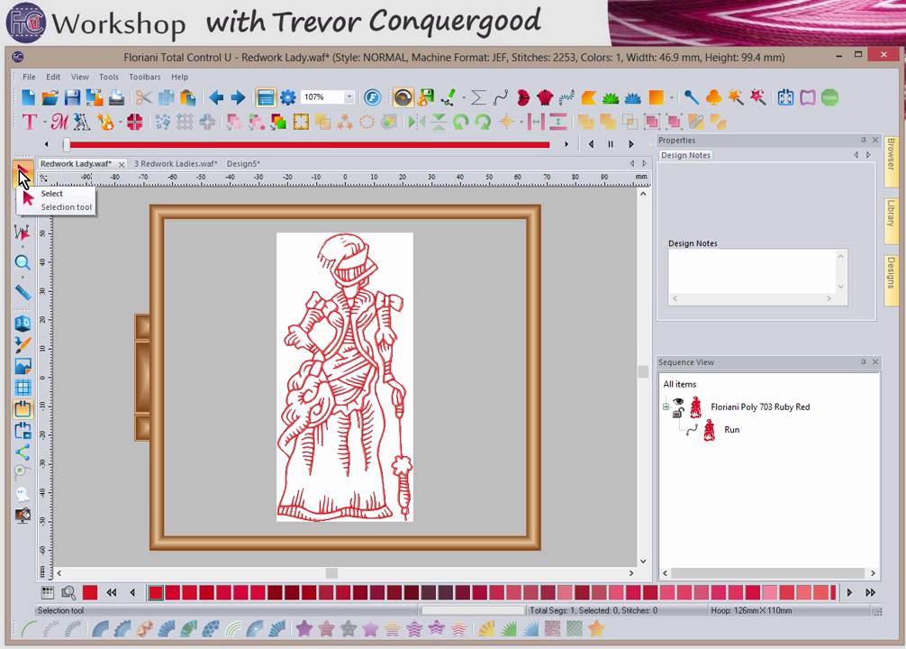
pyautogui.moveTo(225, 226); pyautogui.dragTo(456, 533)
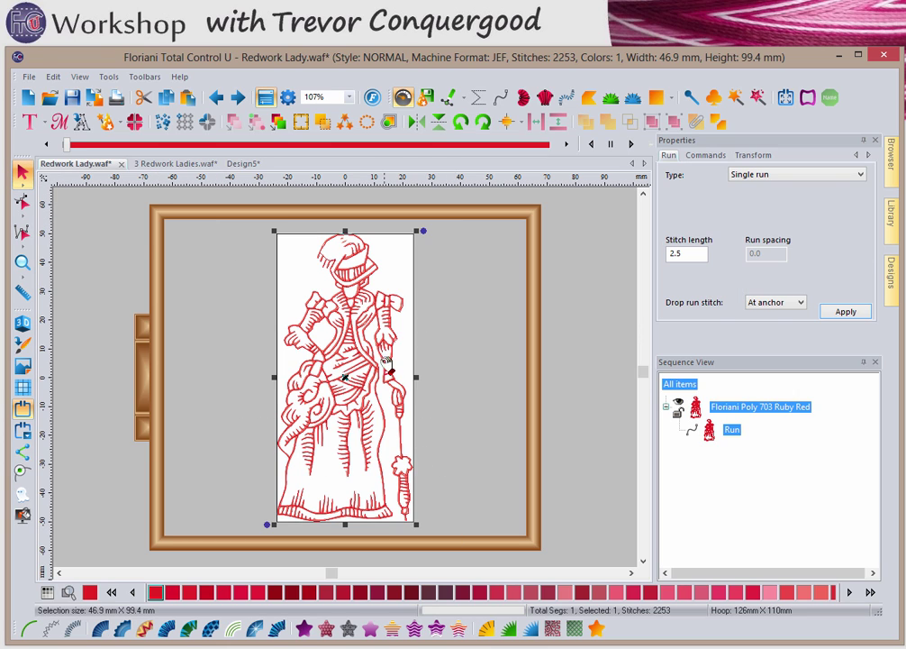
pyautogui.moveTo(380, 330); pyautogui.dragTo(96, 347)
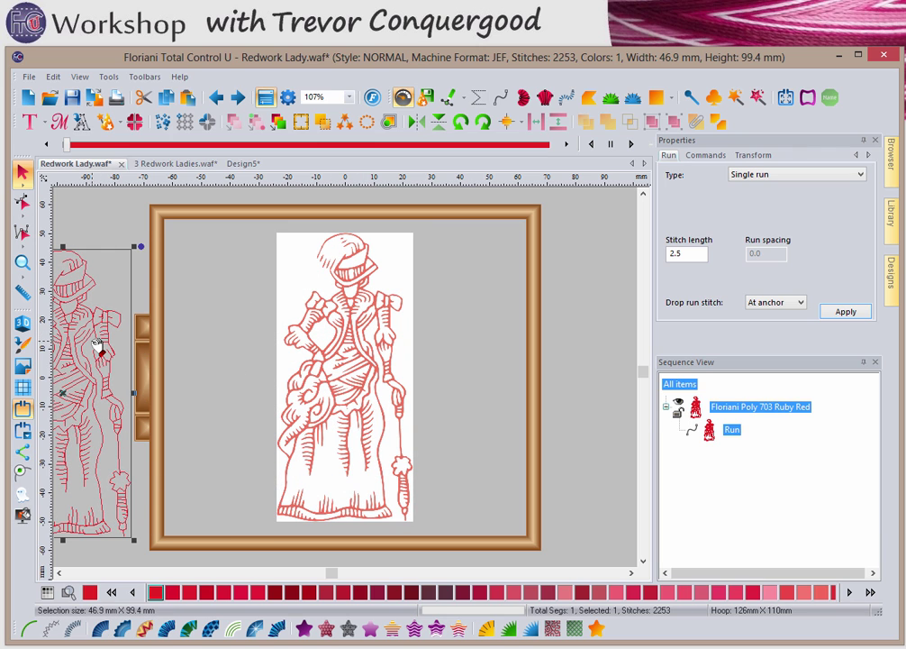
pyautogui.click(233, 348)
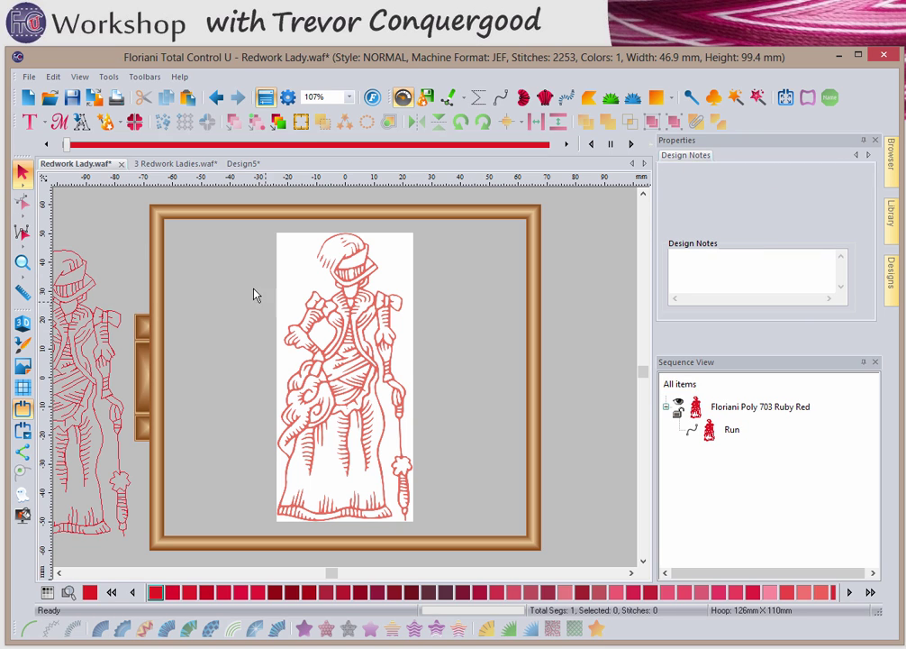
# Try a lighter setting for the backdrop image and restore its darker appearance
pyautogui.click(22, 262)
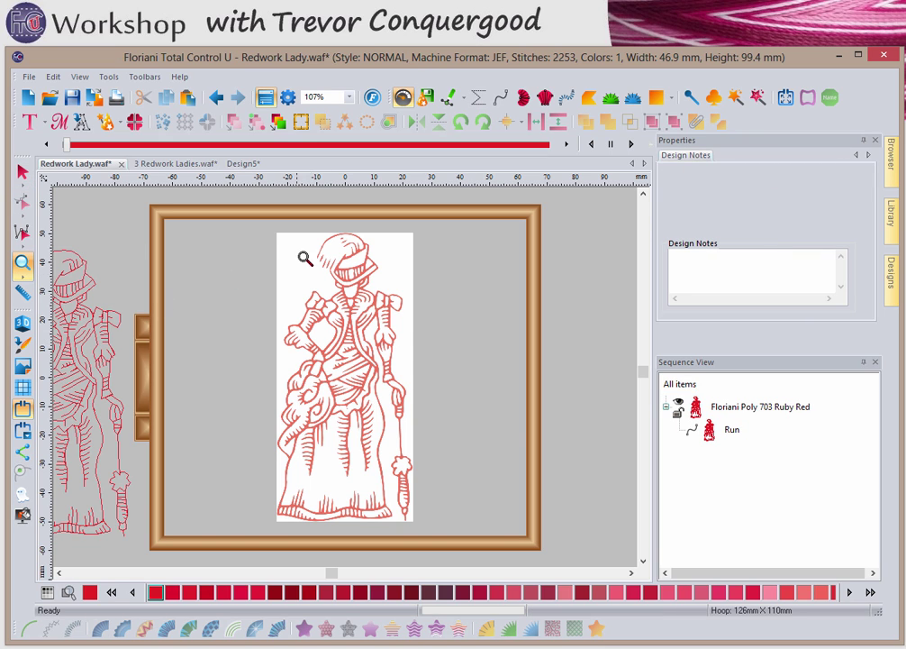
pyautogui.moveTo(297, 197); pyautogui.dragTo(407, 324)
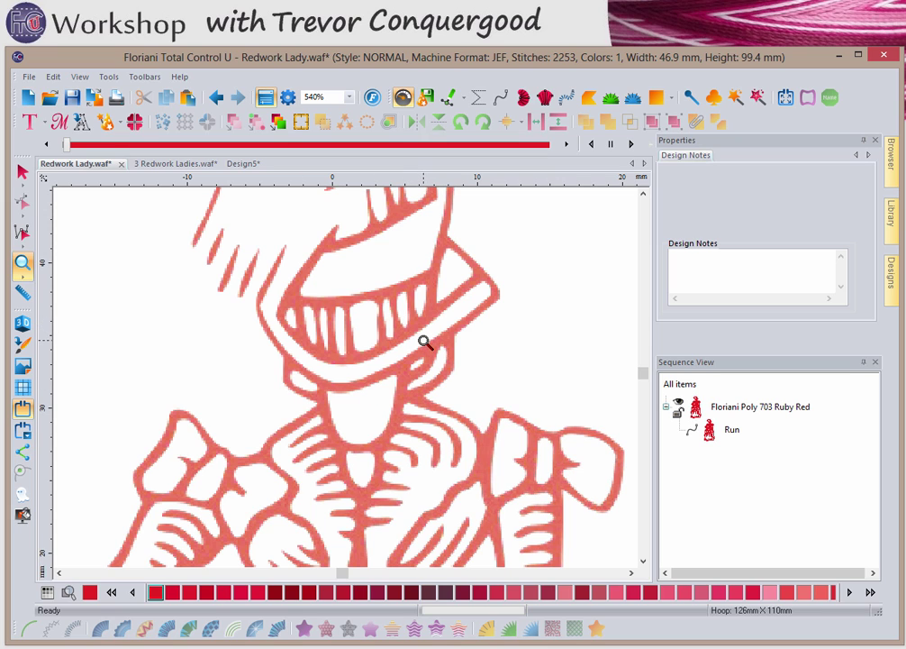
pyautogui.click(24, 369)
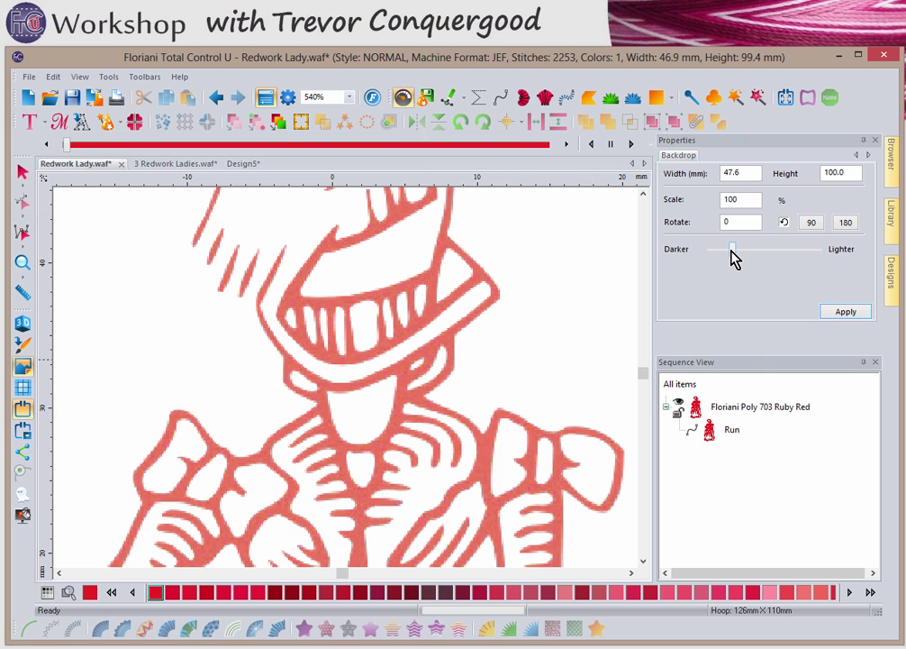
pyautogui.moveTo(732, 252); pyautogui.dragTo(755, 252)
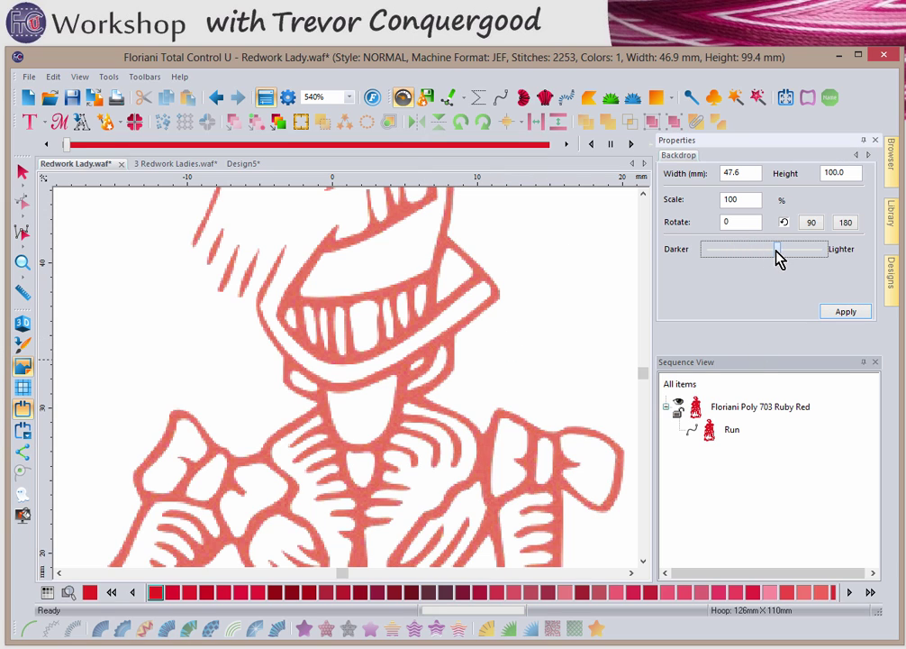
pyautogui.click(846, 312)
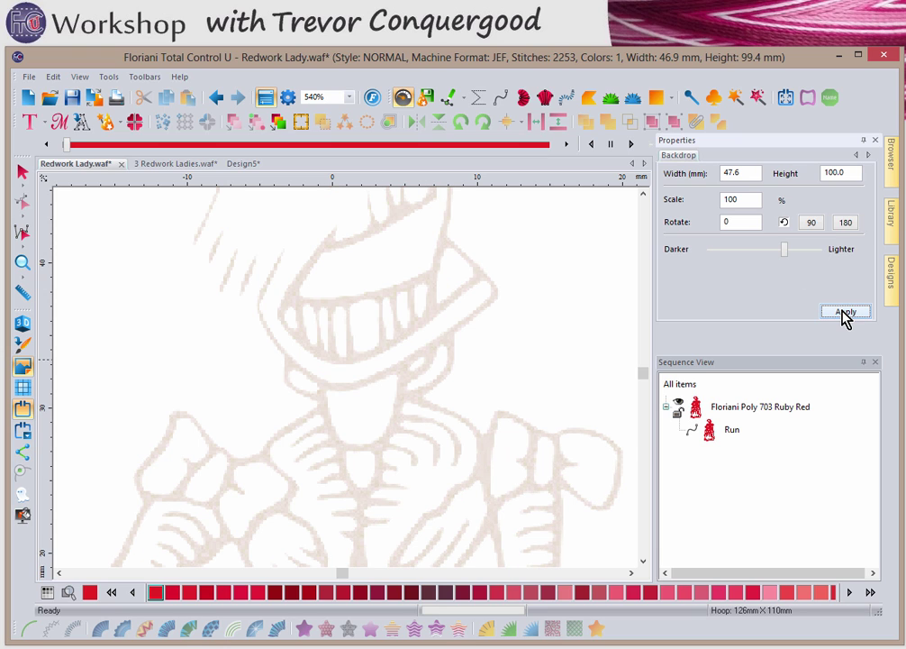
pyautogui.moveTo(784, 248); pyautogui.dragTo(734, 252)
pyautogui.click(854, 314)
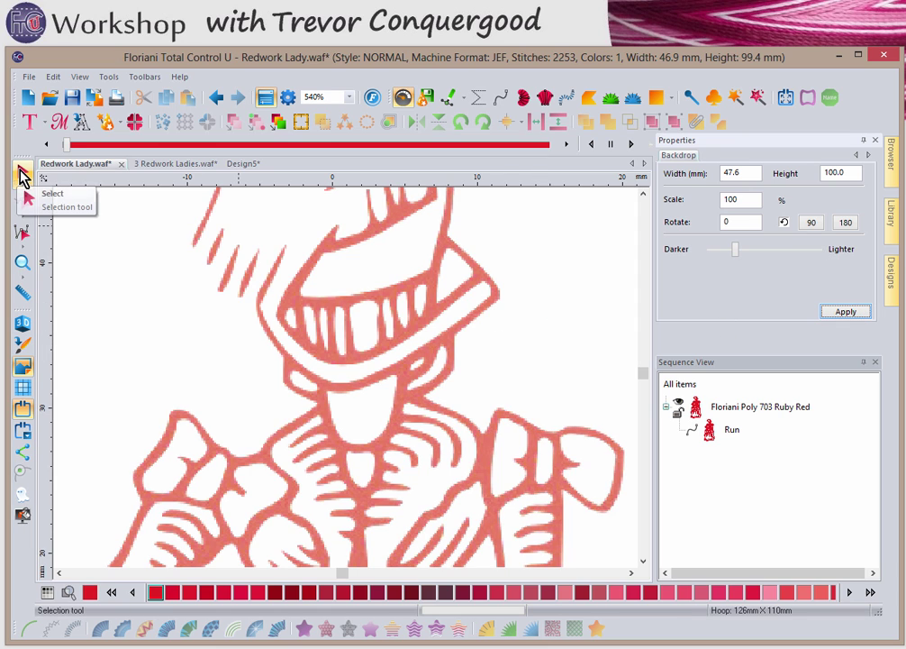
pyautogui.click(24, 174)
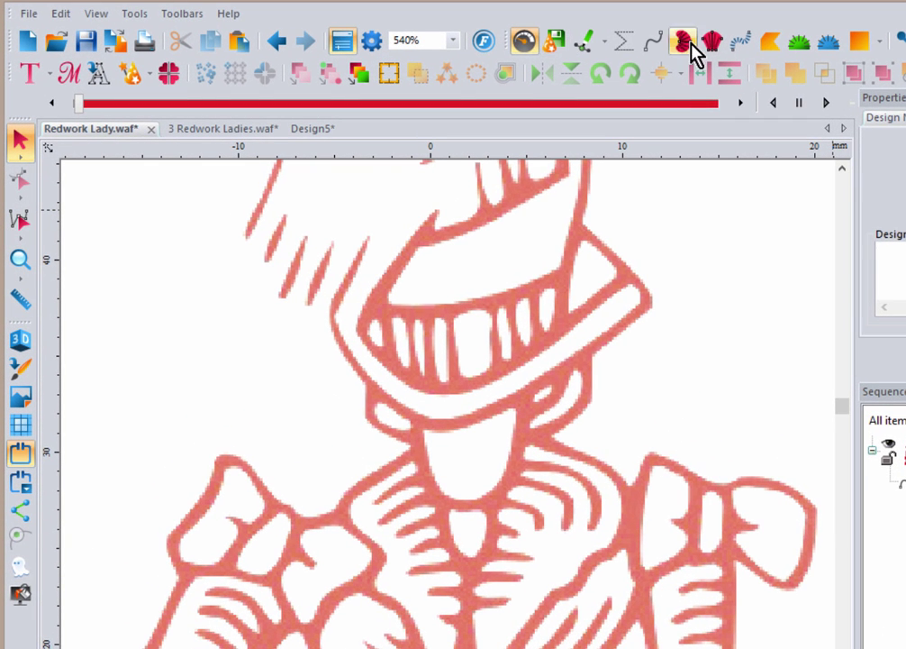
# Draw an open five-point artwork path of straight lines left of the lady's head, about 4.8 x 5.8 mm
pyautogui.click(604, 42)
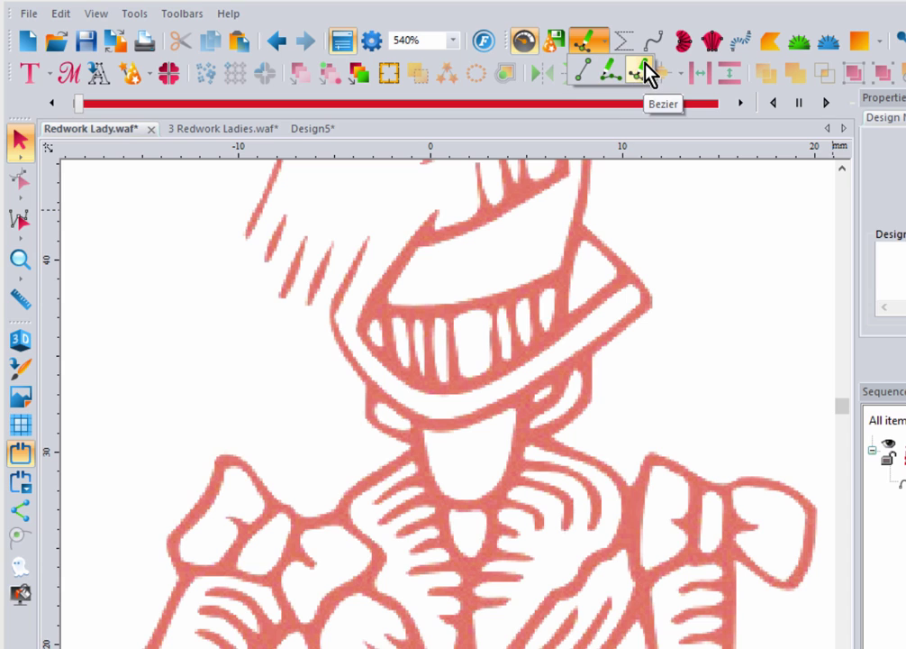
pyautogui.click(586, 75)
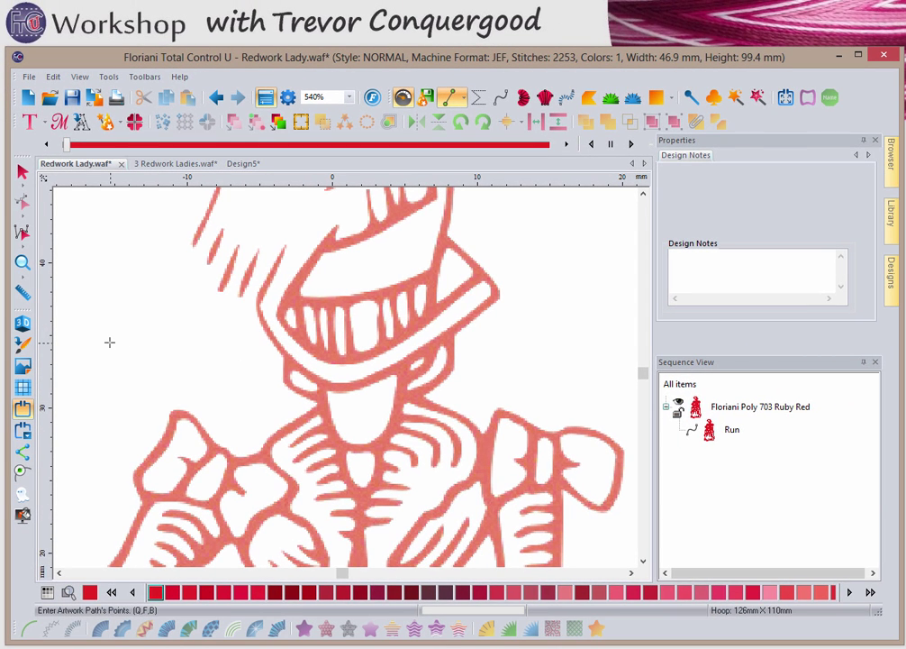
pyautogui.click(109, 341)
pyautogui.click(129, 270)
pyautogui.click(172, 283)
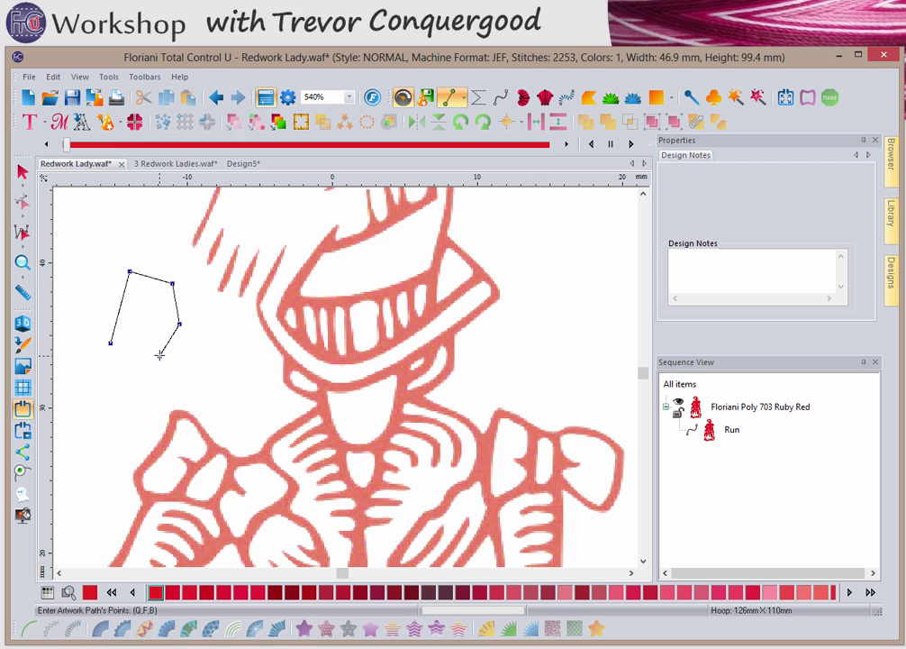
pyautogui.click(159, 355)
pyautogui.press('Return')
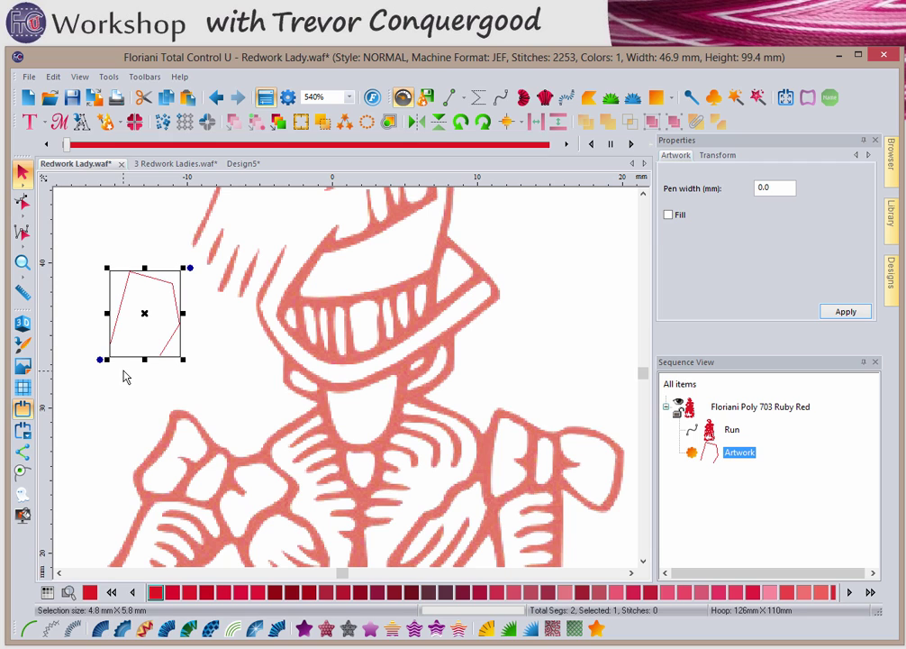
# Draw a freehand Pen artwork path with a curl beside the face and a stroke across the hat, about 26.6 x 13.7 mm
pyautogui.click(462, 99)
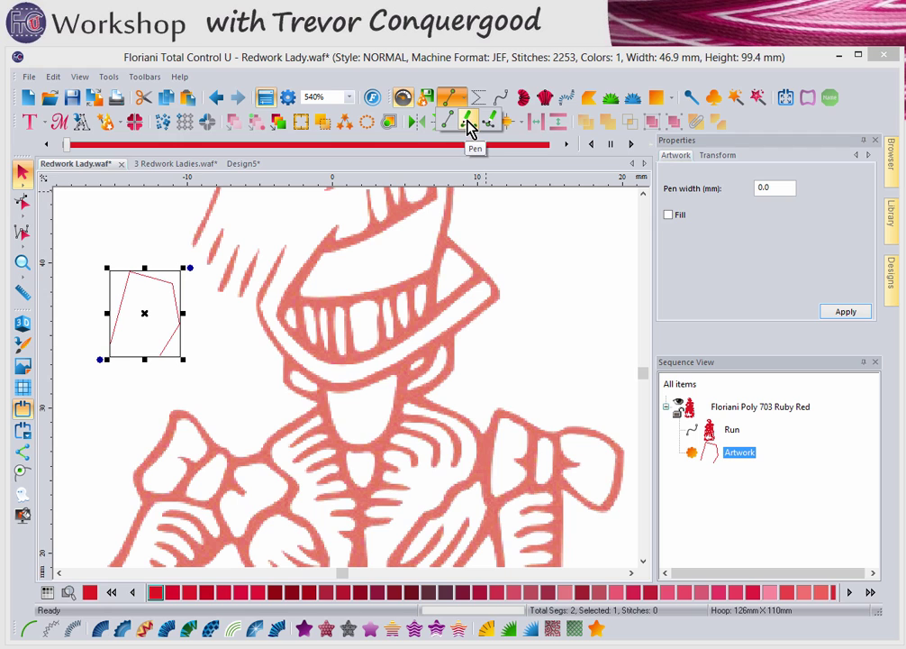
pyautogui.click(467, 126)
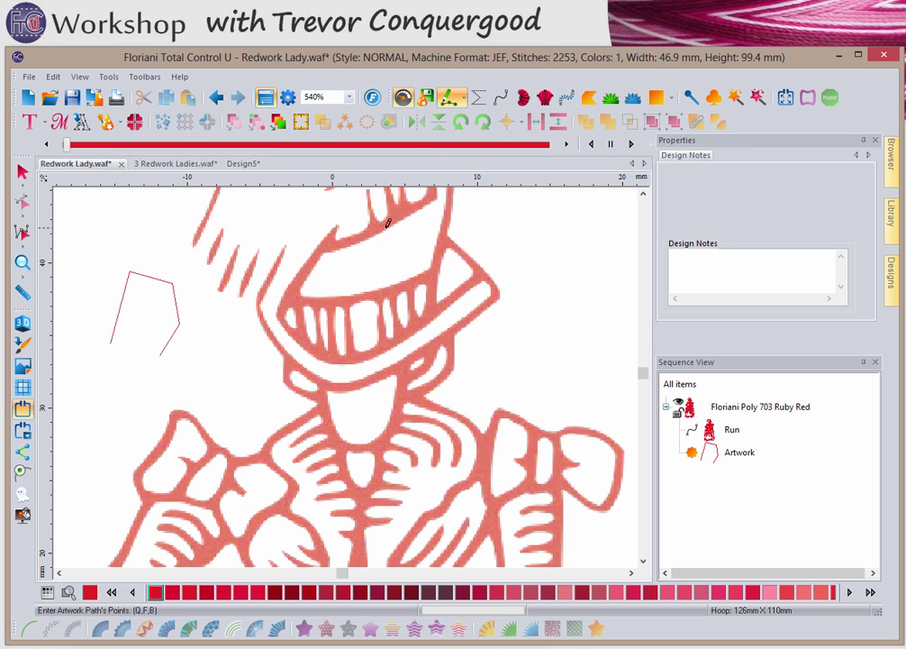
pyautogui.moveTo(193, 371)
pyautogui.mouseDown()
pyautogui.moveTo(222, 358)
pyautogui.moveTo(223, 374)
pyautogui.moveTo(239, 383)
pyautogui.moveTo(242, 365)
pyautogui.moveTo(224, 324)
pyautogui.moveTo(230, 310)
pyautogui.moveTo(244, 316)
pyautogui.moveTo(259, 350)
pyautogui.moveTo(261, 397)
pyautogui.moveTo(247, 405)
pyautogui.moveTo(186, 378)
pyautogui.moveTo(151, 387)
pyautogui.moveTo(121, 438)
pyautogui.mouseUp()
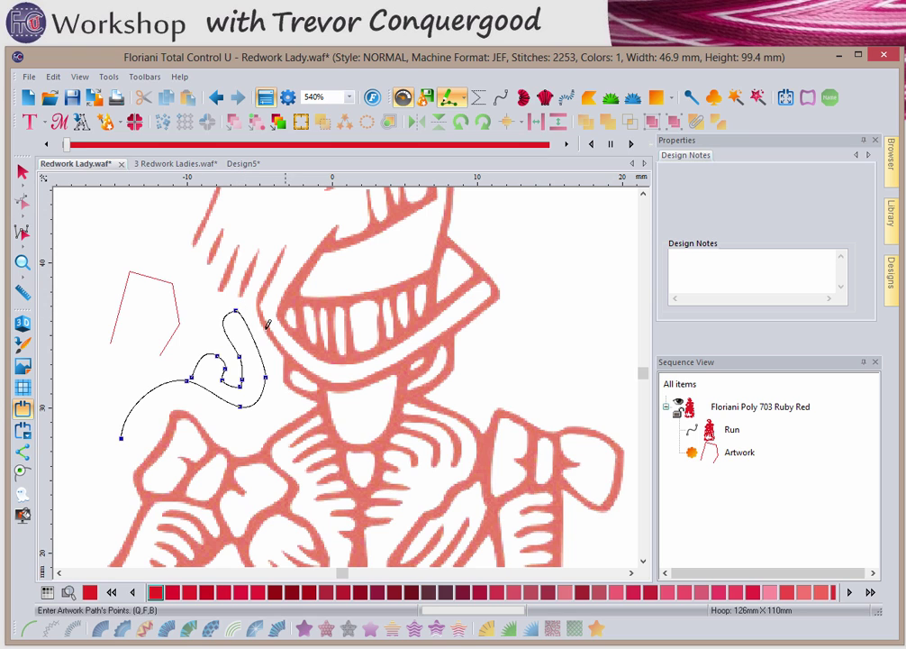
pyautogui.moveTo(207, 246)
pyautogui.mouseDown()
pyautogui.moveTo(496, 275)
pyautogui.moveTo(502, 285)
pyautogui.mouseUp()
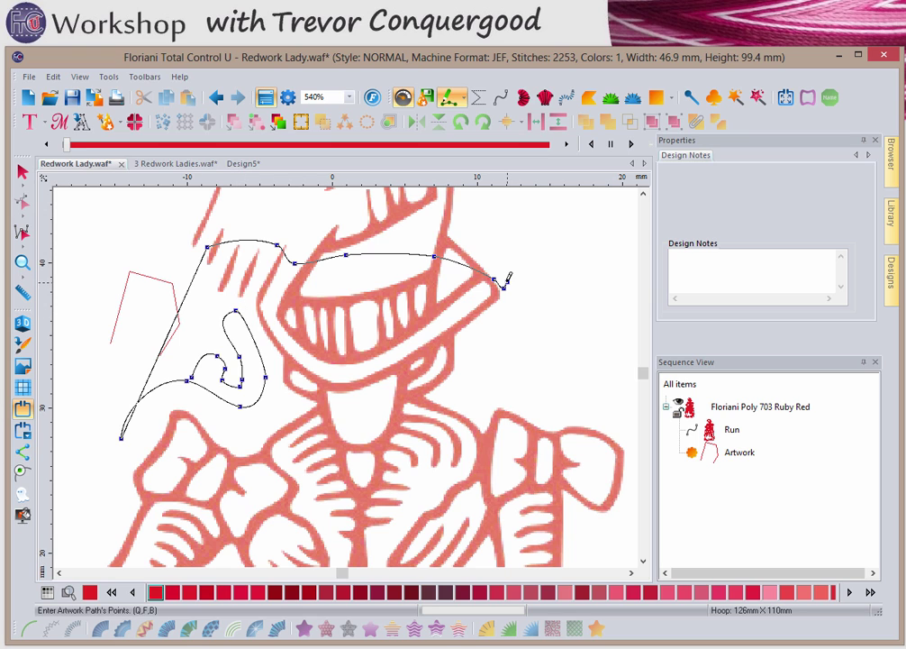
pyautogui.press('Return')
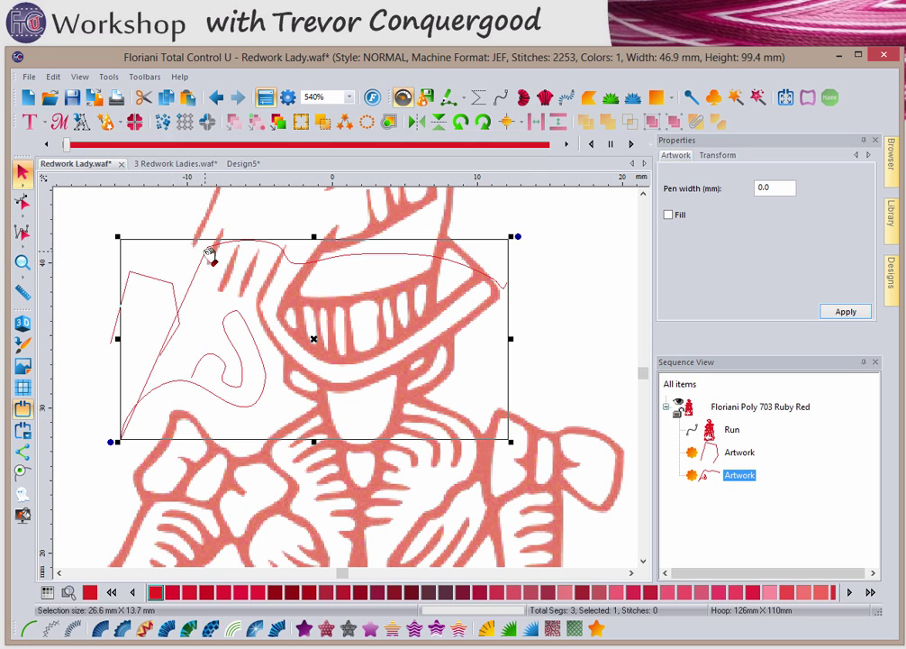
# Draw another freehand Pen artwork path right of the hat brim, about 6.9 x 7.5 mm
pyautogui.click(452, 97)
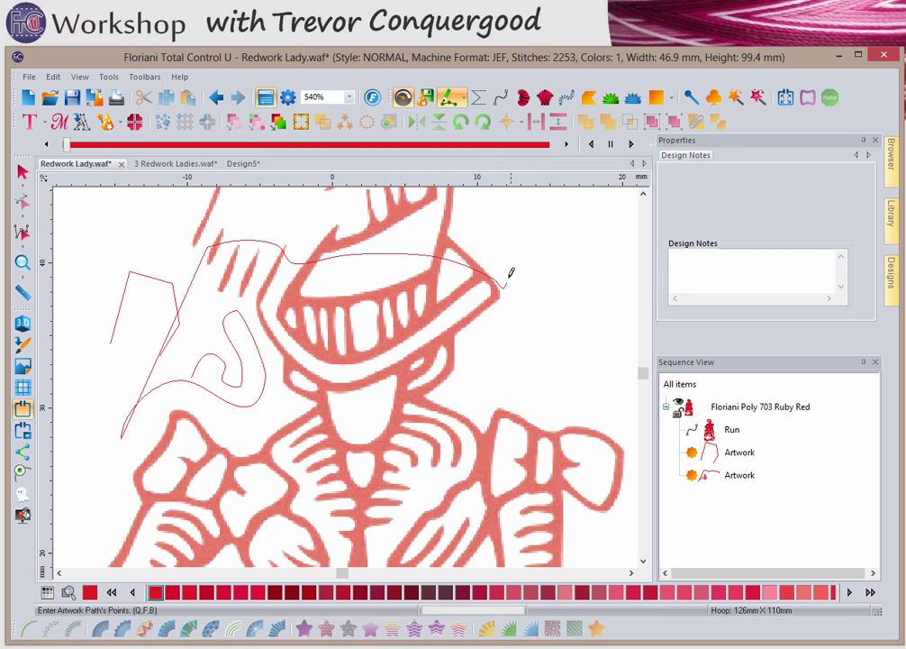
pyautogui.moveTo(510, 271)
pyautogui.mouseDown()
pyautogui.moveTo(590, 280)
pyautogui.moveTo(605, 315)
pyautogui.moveTo(599, 353)
pyautogui.mouseUp()
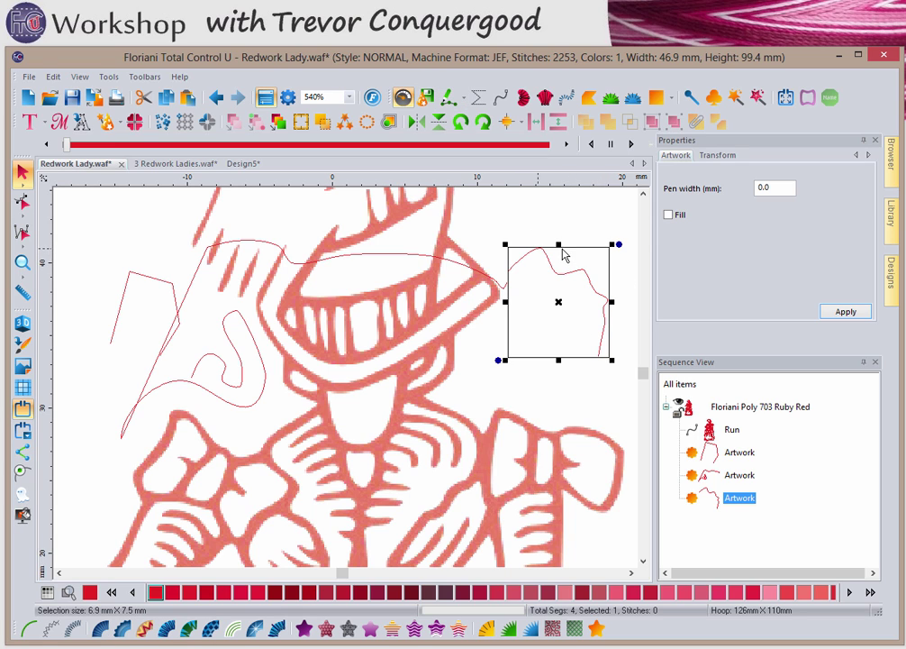
pyautogui.click(20, 177)
# Select each of the three drawn artwork paths in turn to check whether they are separate objects
pyautogui.click(213, 255)
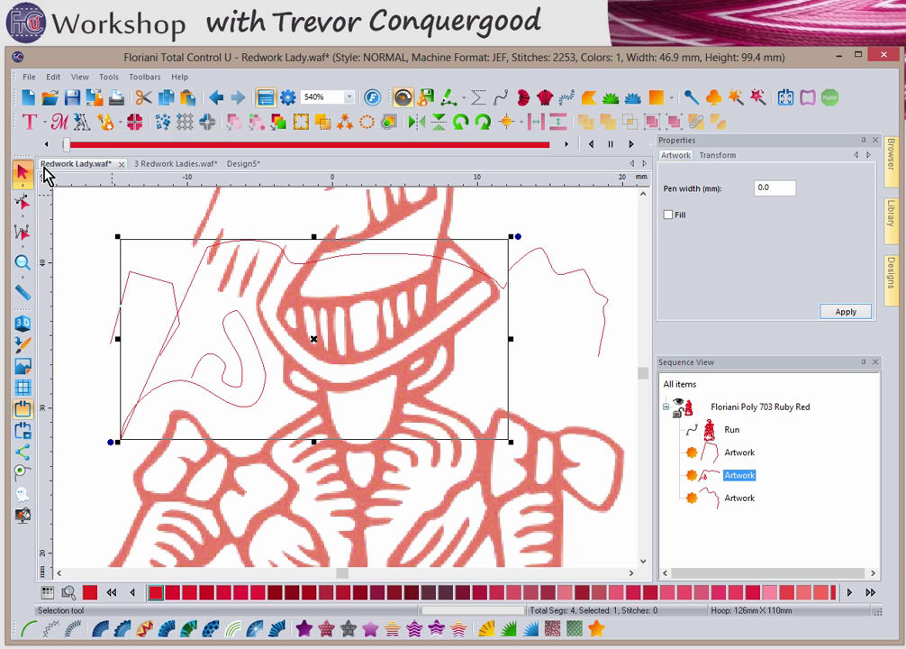
pyautogui.click(118, 339)
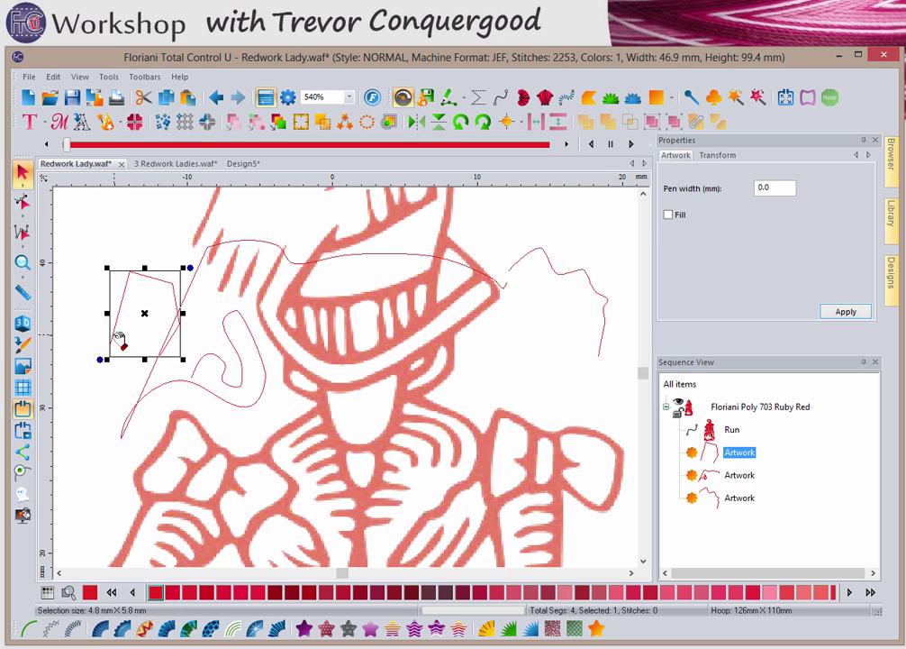
pyautogui.click(184, 314)
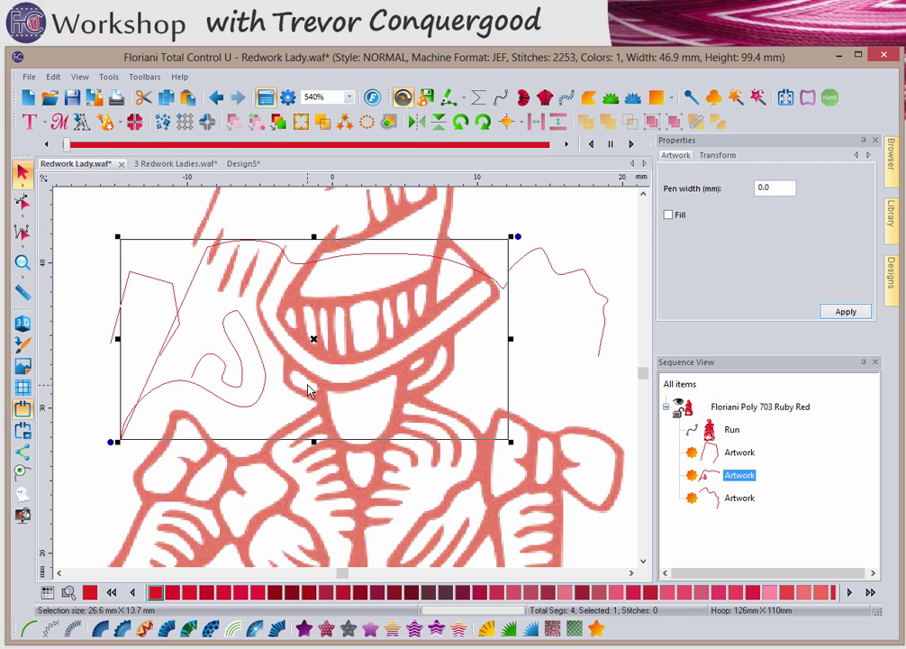
pyautogui.click(573, 274)
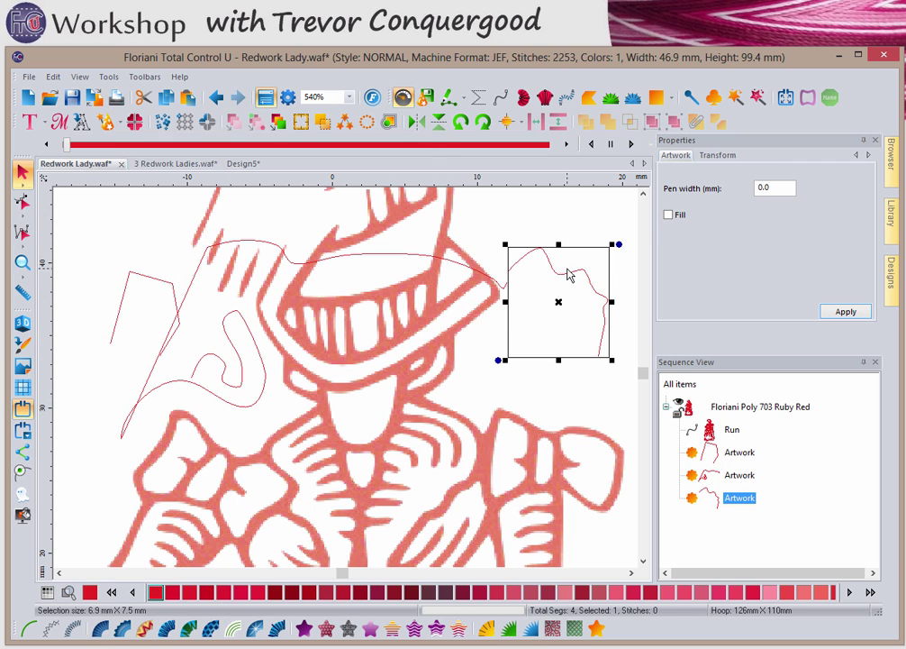
# Start a Bezier artwork path at the lady's neck with straight segments looping around the collar and up across the hat brim
pyautogui.click(464, 101)
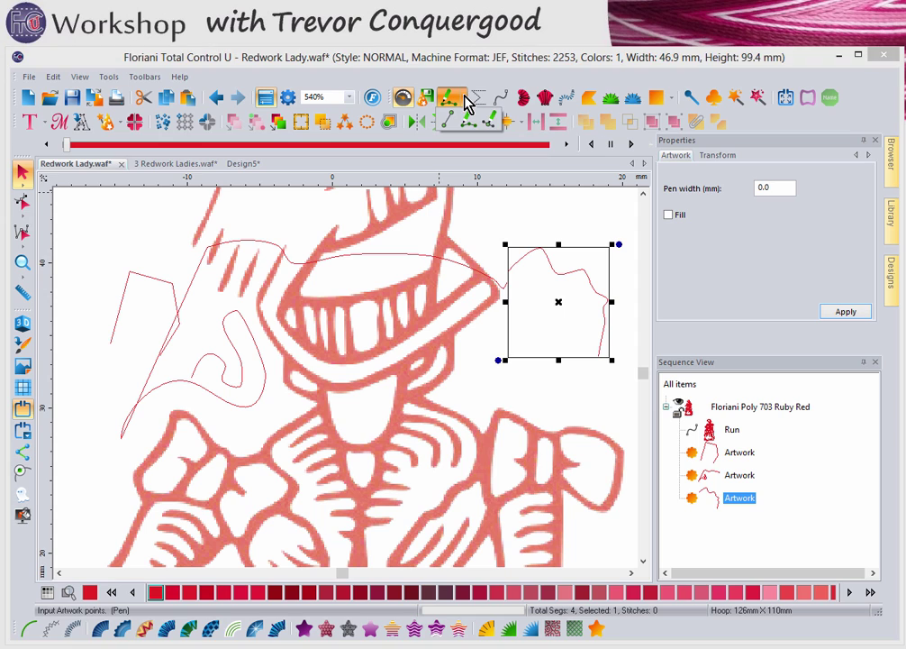
pyautogui.click(343, 414)
pyautogui.click(470, 370)
pyautogui.click(469, 437)
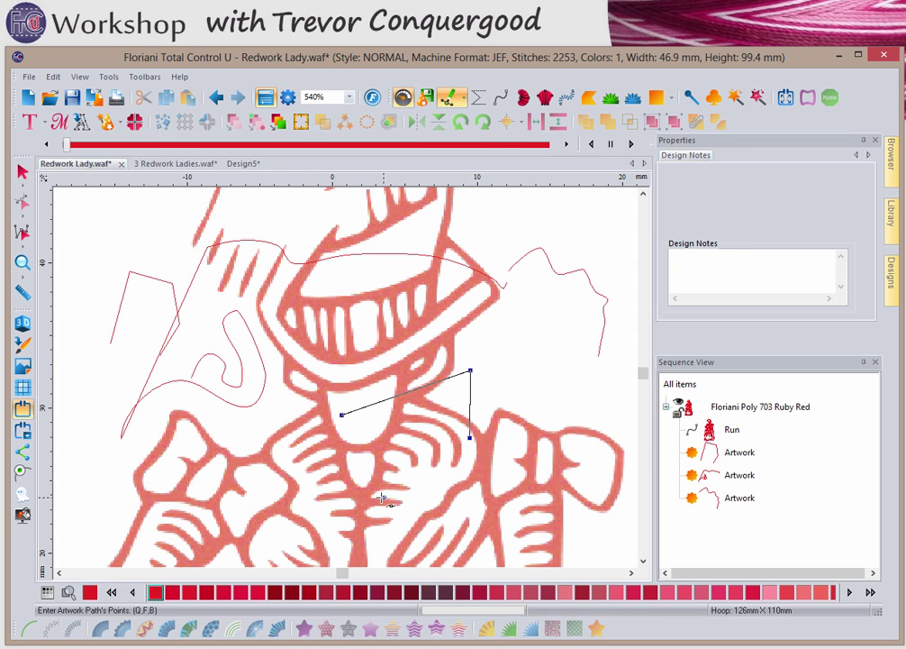
pyautogui.click(384, 496)
pyautogui.click(281, 516)
pyautogui.click(268, 462)
pyautogui.click(294, 397)
pyautogui.click(330, 349)
pyautogui.click(390, 328)
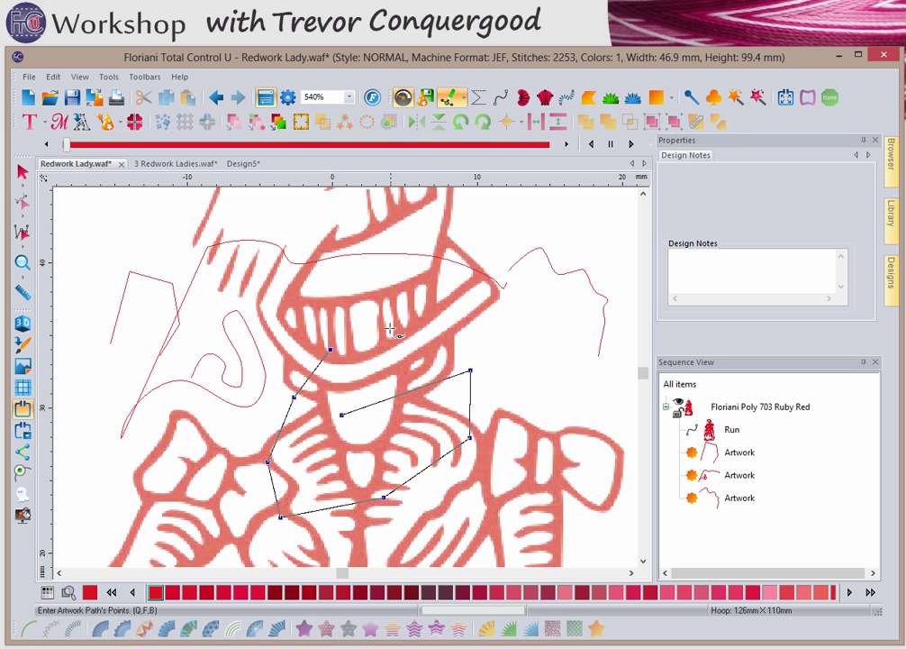
pyautogui.click(440, 323)
pyautogui.click(487, 331)
# Continue the Bezier path with curved and straight segments around the right shoulder bow and finish it at about 22.9 x 14.4 mm
pyautogui.moveTo(524, 346); pyautogui.dragTo(525, 371)
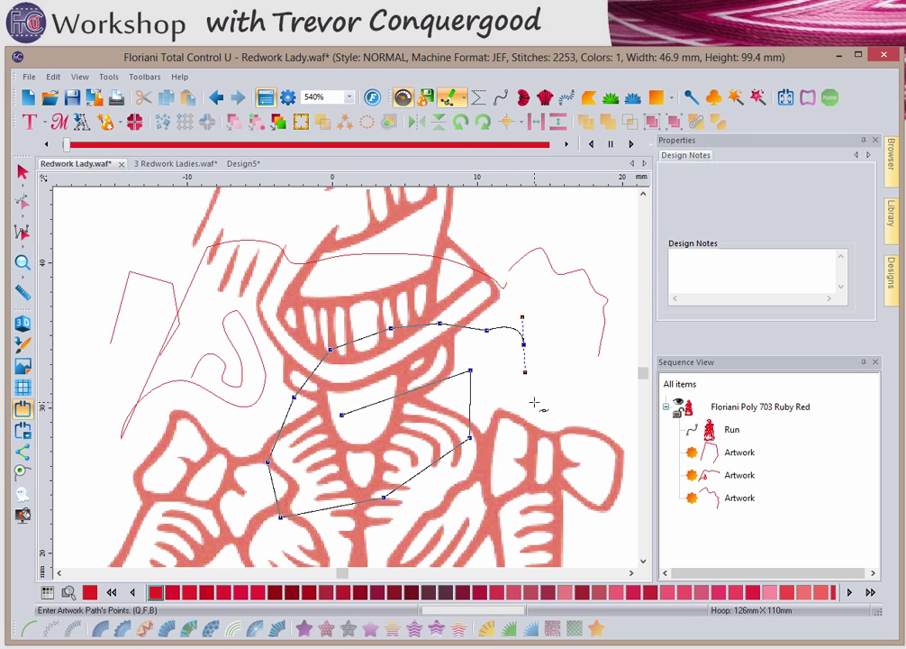
pyautogui.click(518, 397)
pyautogui.moveTo(550, 404); pyautogui.dragTo(539, 416)
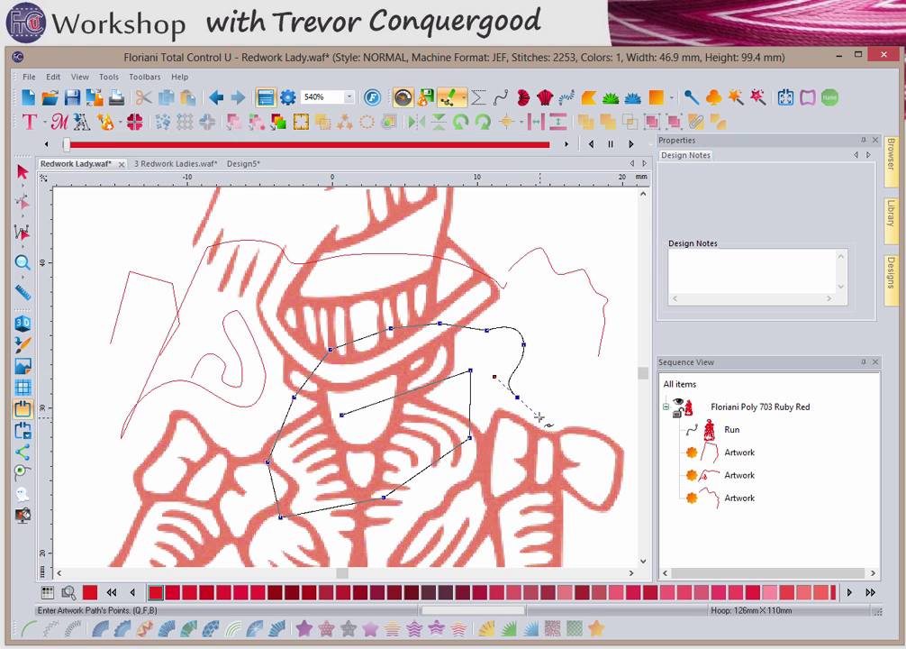
pyautogui.click(585, 374)
pyautogui.click(600, 407)
pyautogui.click(597, 455)
pyautogui.click(572, 479)
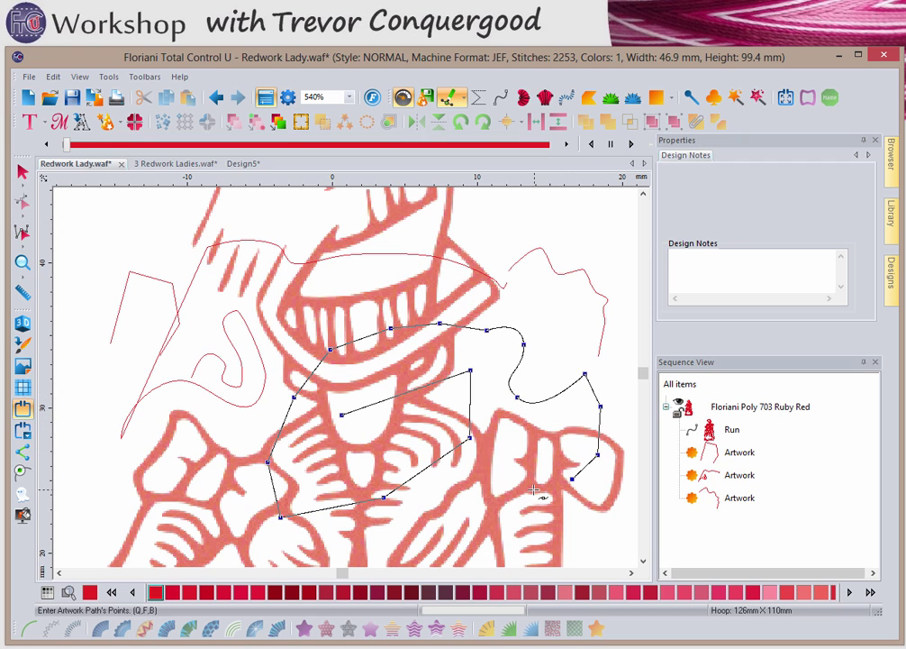
pyautogui.click(500, 494)
pyautogui.moveTo(461, 521); pyautogui.dragTo(447, 528)
pyautogui.click(432, 527)
pyautogui.click(413, 505)
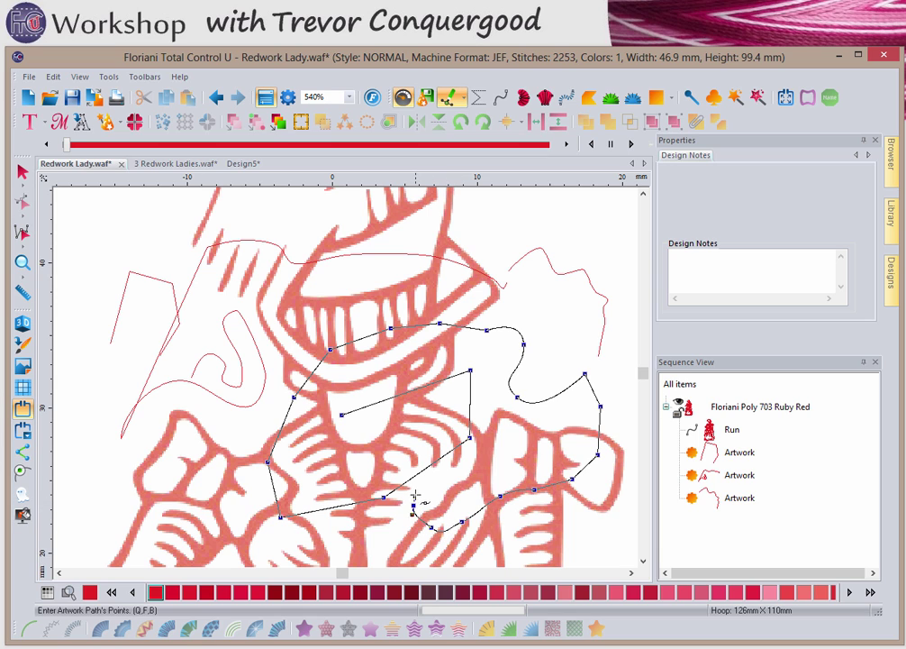
pyautogui.moveTo(425, 485); pyautogui.dragTo(435, 483)
pyautogui.click(469, 461)
pyautogui.press('Return')
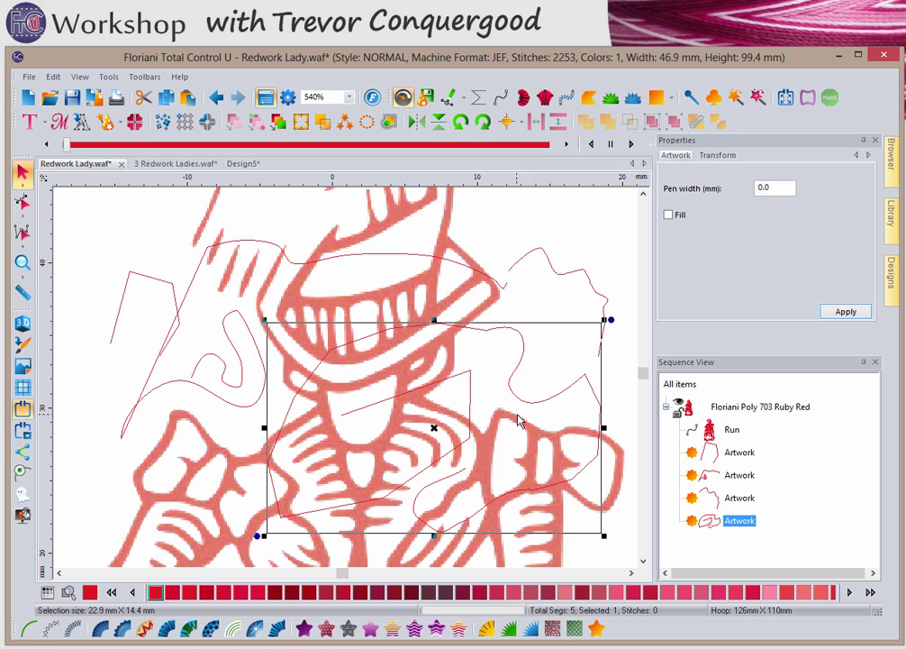
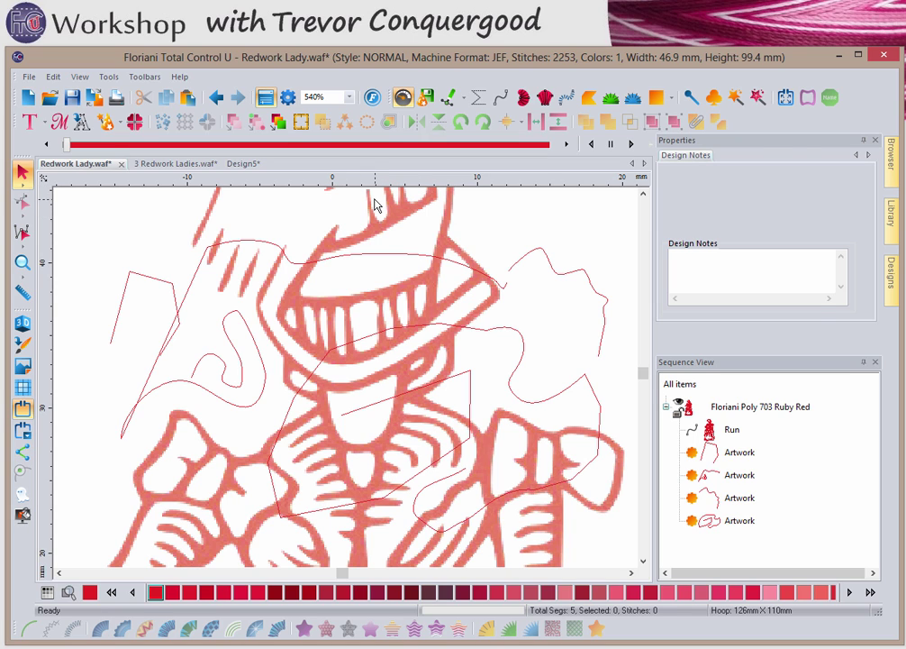
# Delete the four practice artwork paths drawn over the lady's head and shoulders, keeping the stitched run
pyautogui.hotkey('ctrl', 'a')
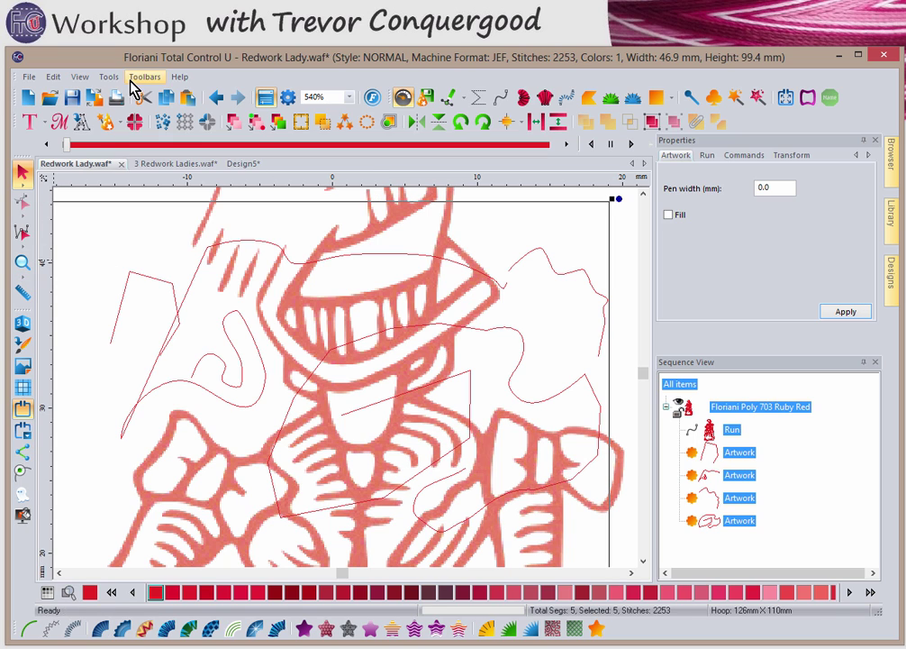
pyautogui.click(82, 79)
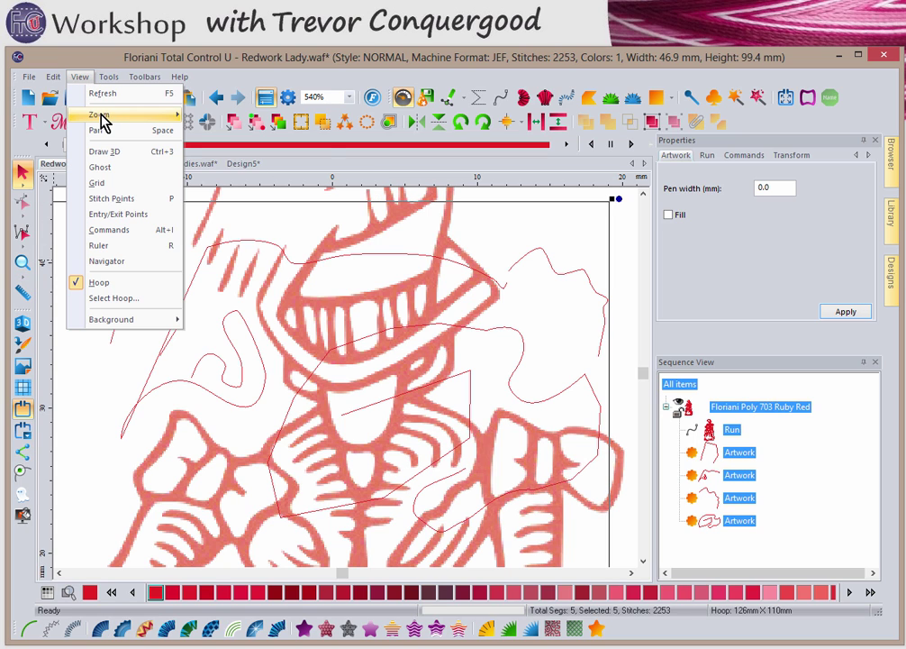
pyautogui.moveTo(101, 118)
pyautogui.click(236, 170)
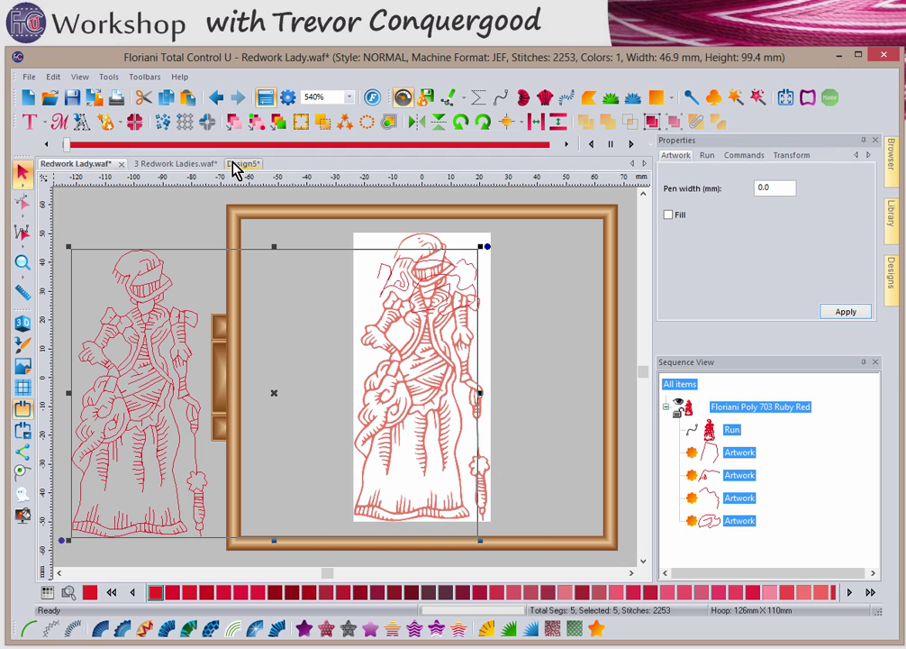
pyautogui.click(153, 218)
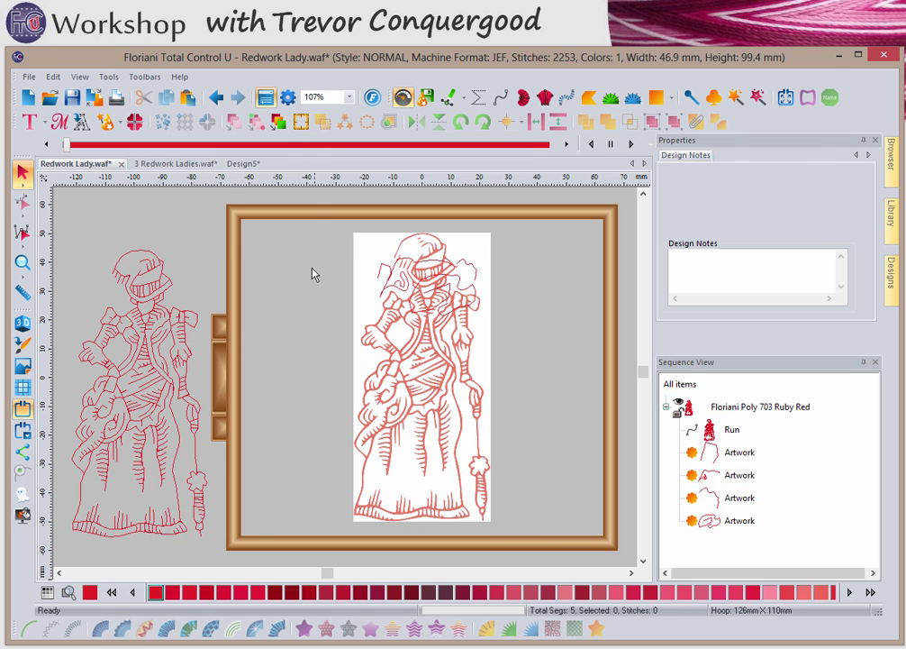
pyautogui.moveTo(297, 215); pyautogui.dragTo(545, 434)
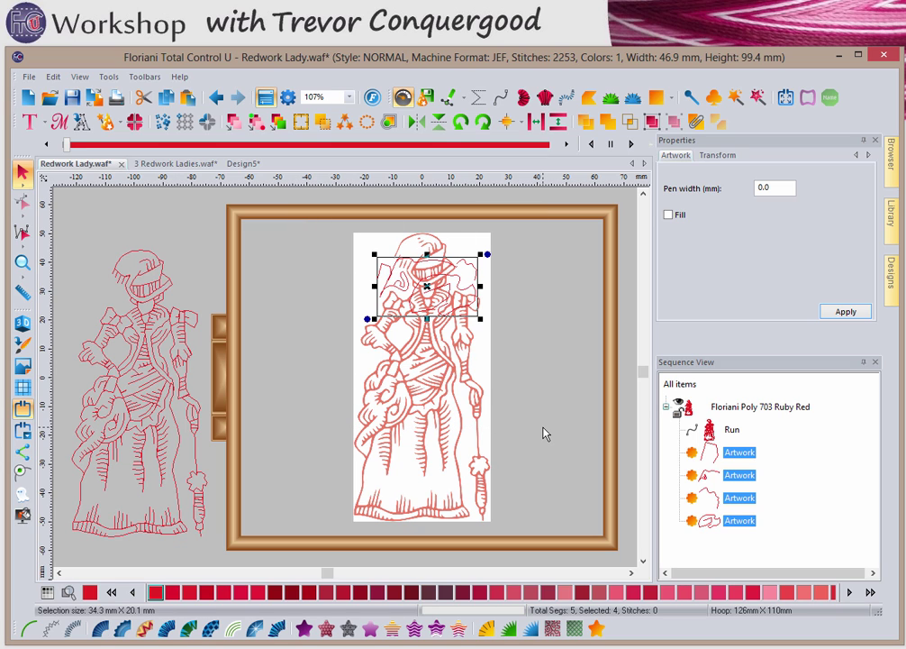
pyautogui.click(300, 292)
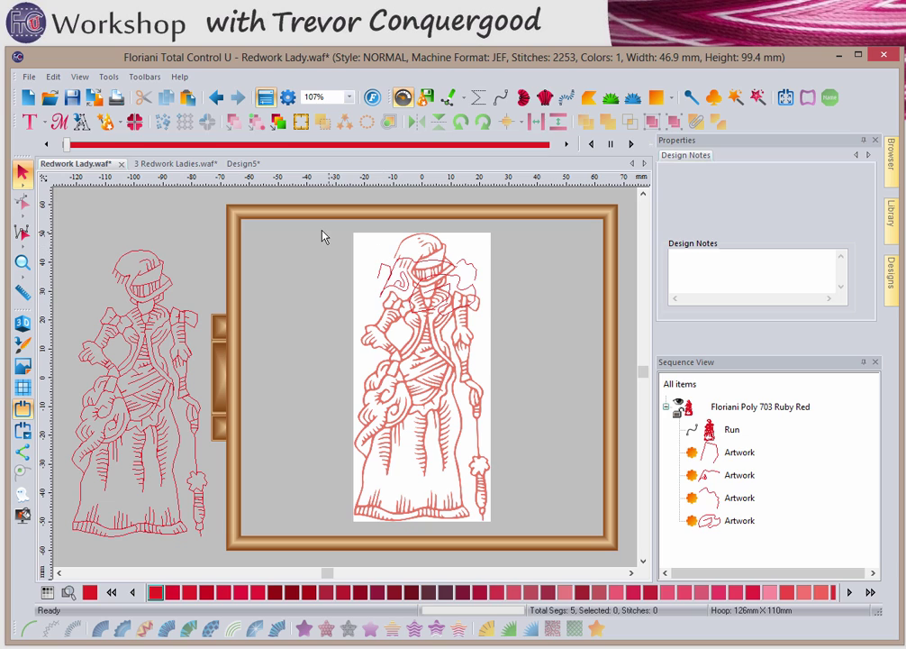
pyautogui.moveTo(318, 234); pyautogui.dragTo(528, 349)
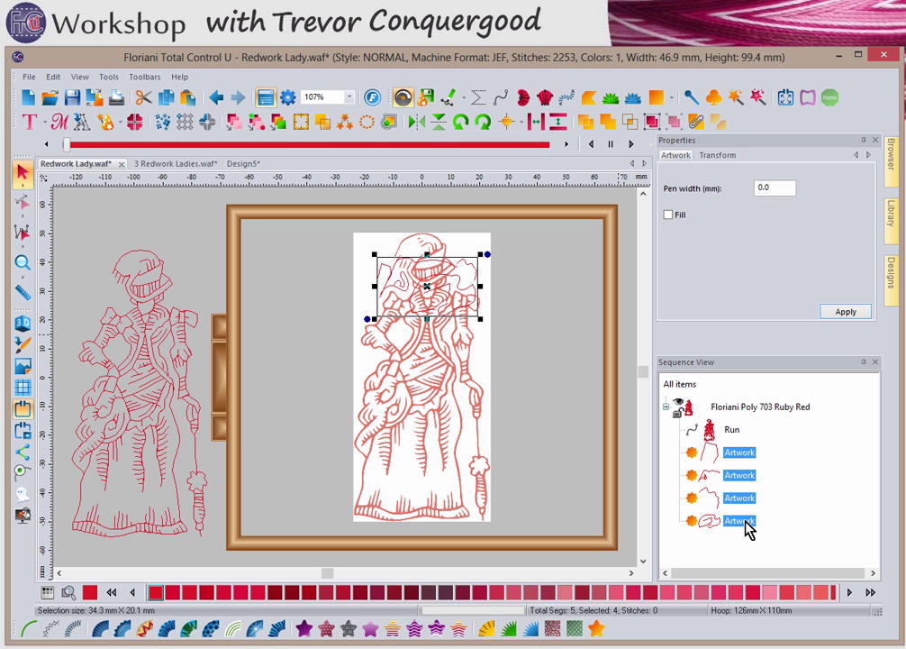
pyautogui.press('Delete')
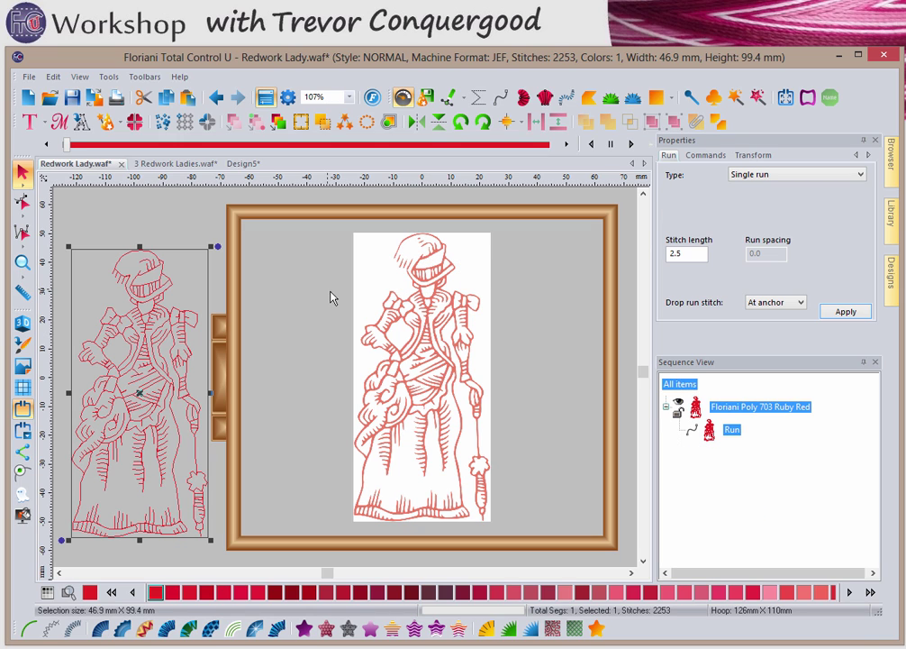
pyautogui.click(326, 292)
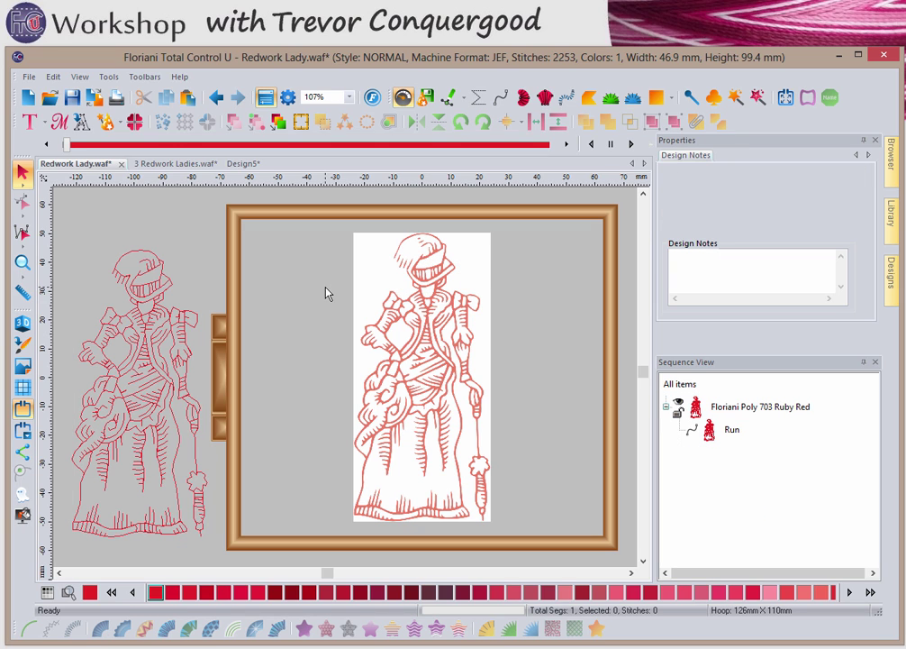
# Draw a straight artwork line along the rightmost vertical stripe of the hat band, about 0.4 x 2.8 mm
pyautogui.click(23, 267)
pyautogui.moveTo(388, 244); pyautogui.dragTo(463, 301)
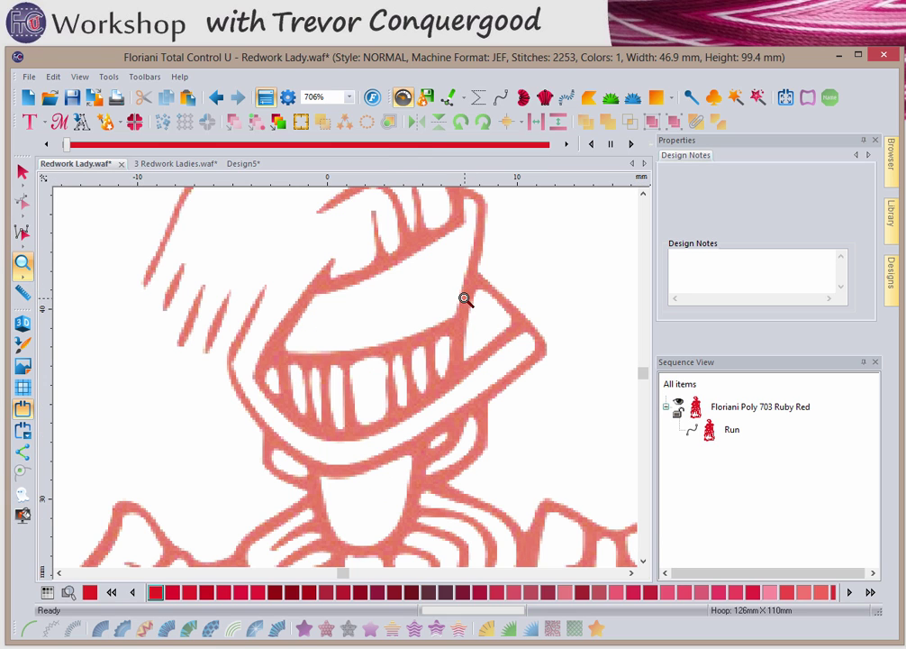
pyautogui.click(18, 263)
pyautogui.press('a')
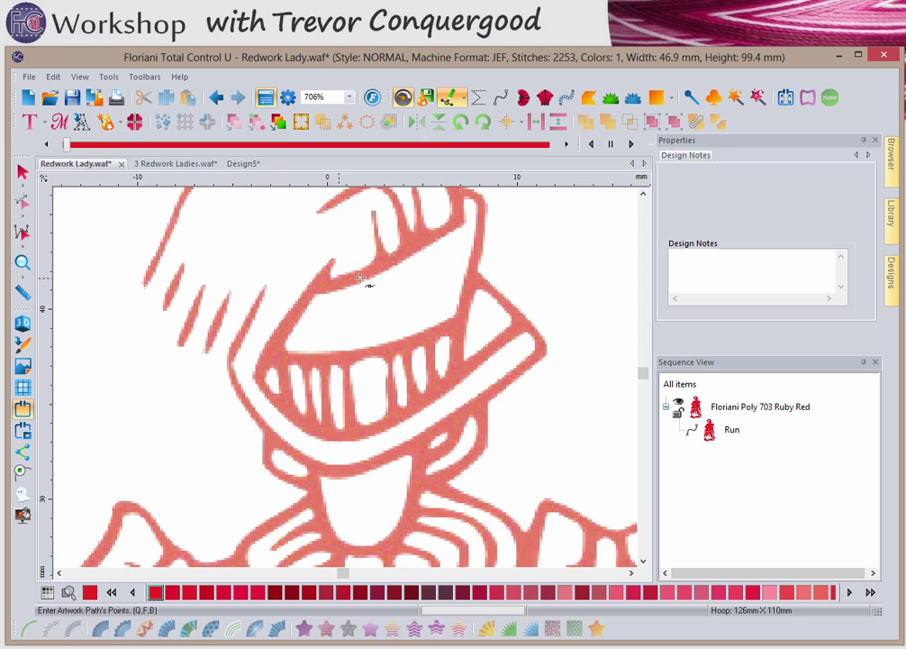
pyautogui.click(429, 336)
pyautogui.click(435, 390)
pyautogui.press('Return')
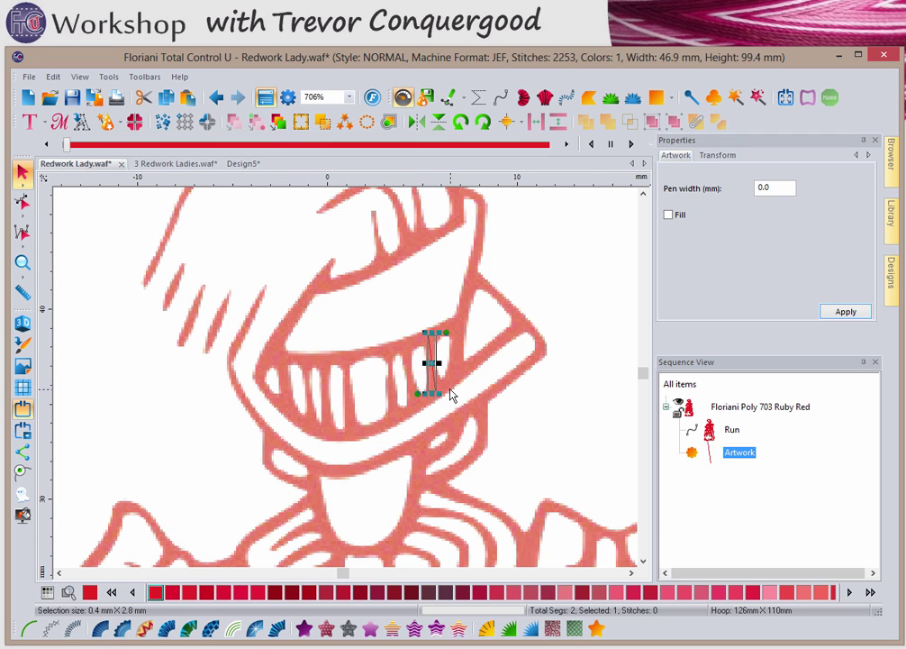
# Trace the next two hat-band stripes to the left with separate straight artwork lines, the first about 0.5 x 2.8 mm
pyautogui.press('space')
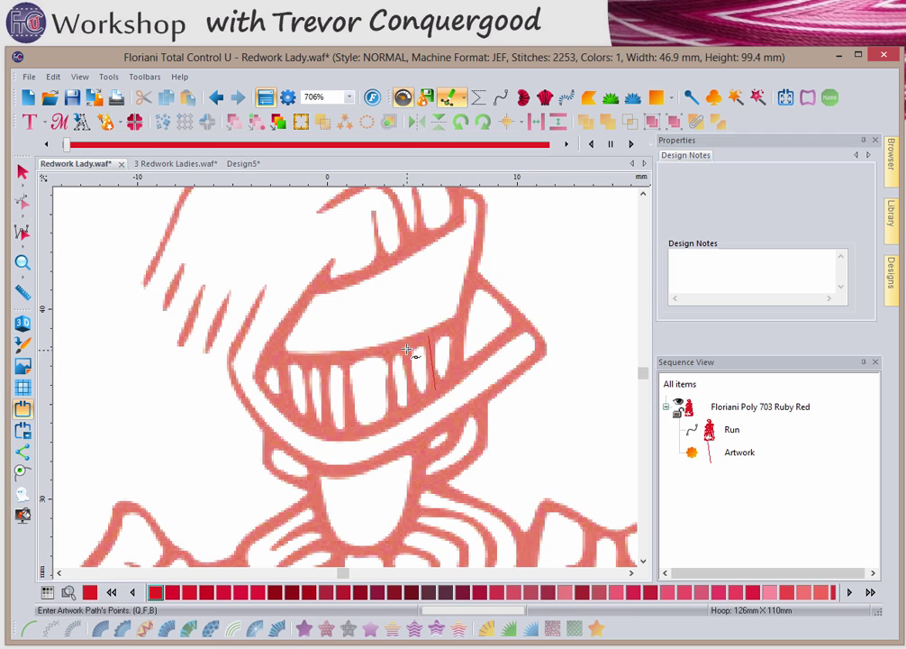
pyautogui.click(407, 349)
pyautogui.click(417, 402)
pyautogui.press('Return')
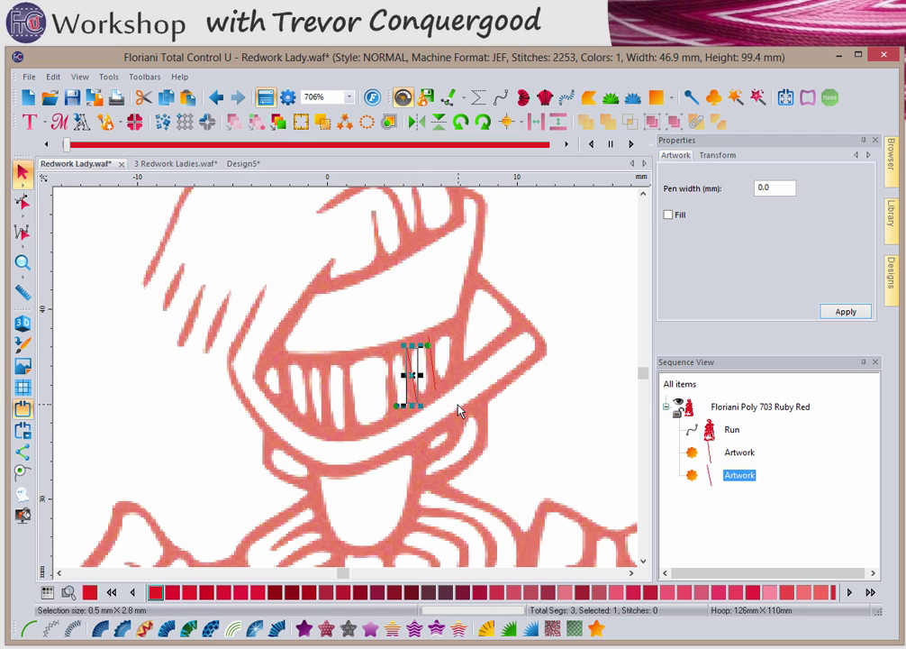
pyautogui.press('space')
pyautogui.click(387, 356)
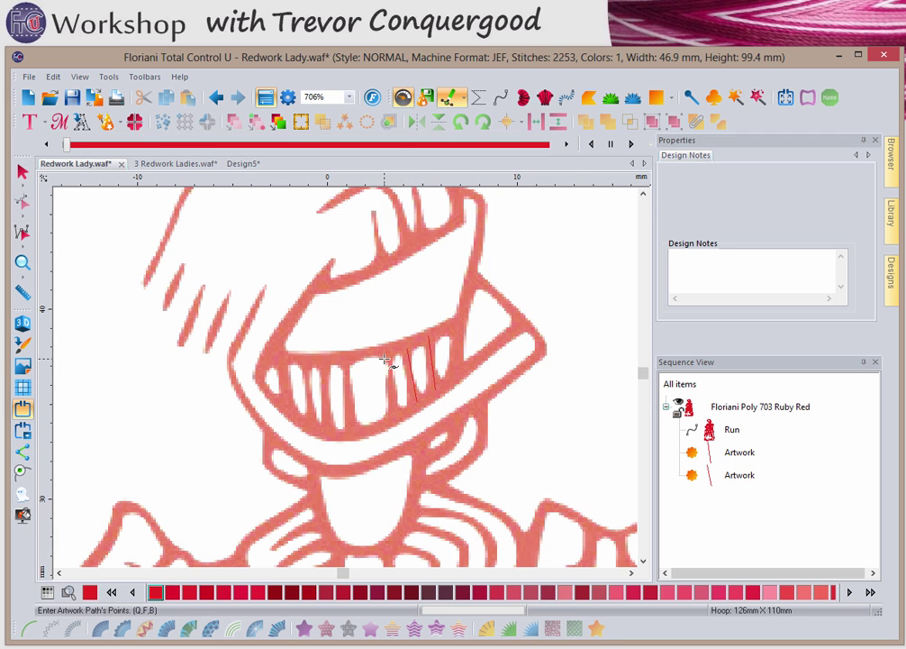
pyautogui.click(393, 414)
pyautogui.press('Return')
# Trace the two stripes left of the band's wide central gap with separate artwork lines, the first about 0.4 x 3.5 mm
pyautogui.press('space')
pyautogui.click(346, 360)
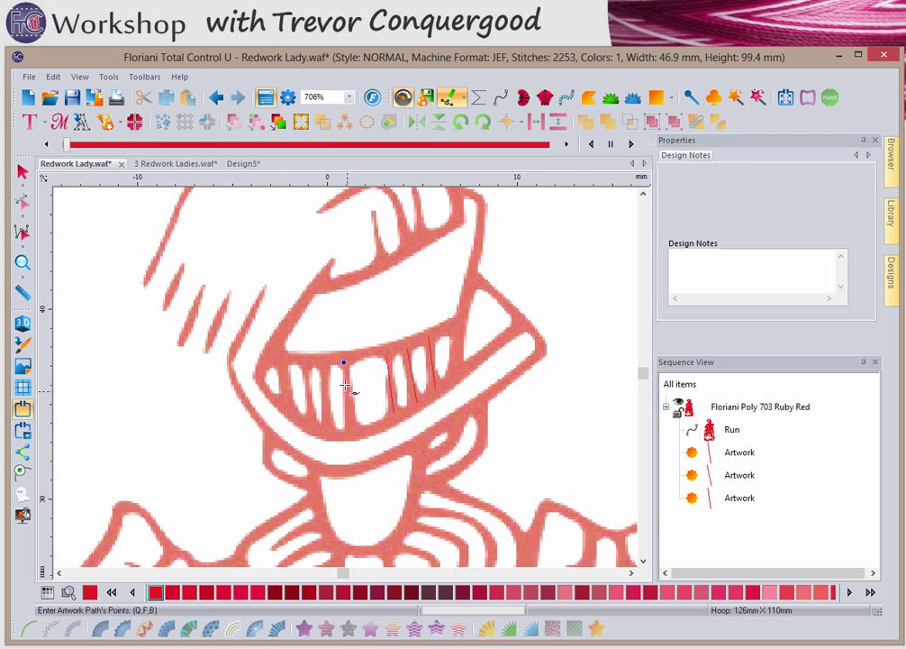
pyautogui.click(348, 432)
pyautogui.press('Return')
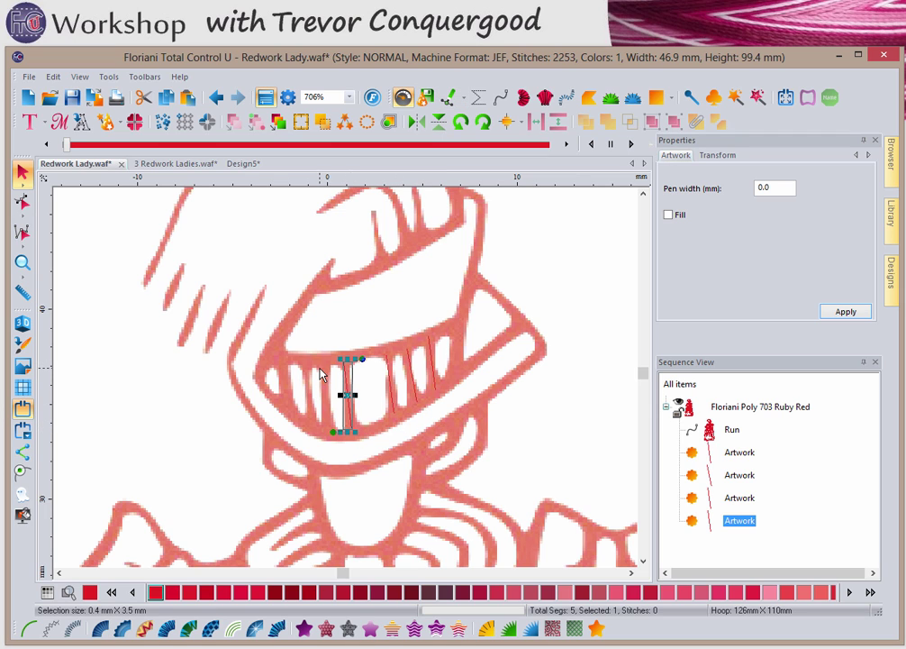
pyautogui.press('space')
pyautogui.click(324, 360)
pyautogui.click(330, 434)
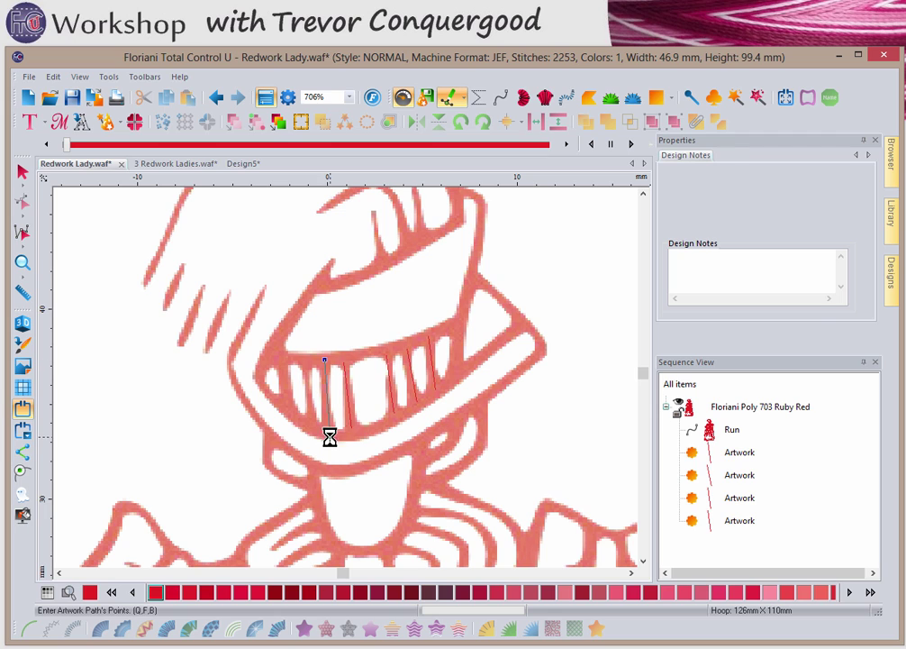
pyautogui.press('Return')
# Trace the two remaining stripes at the left end of the hat band as separate artwork lines, the last about 0.6 x 2.9 mm
pyautogui.click(309, 388)
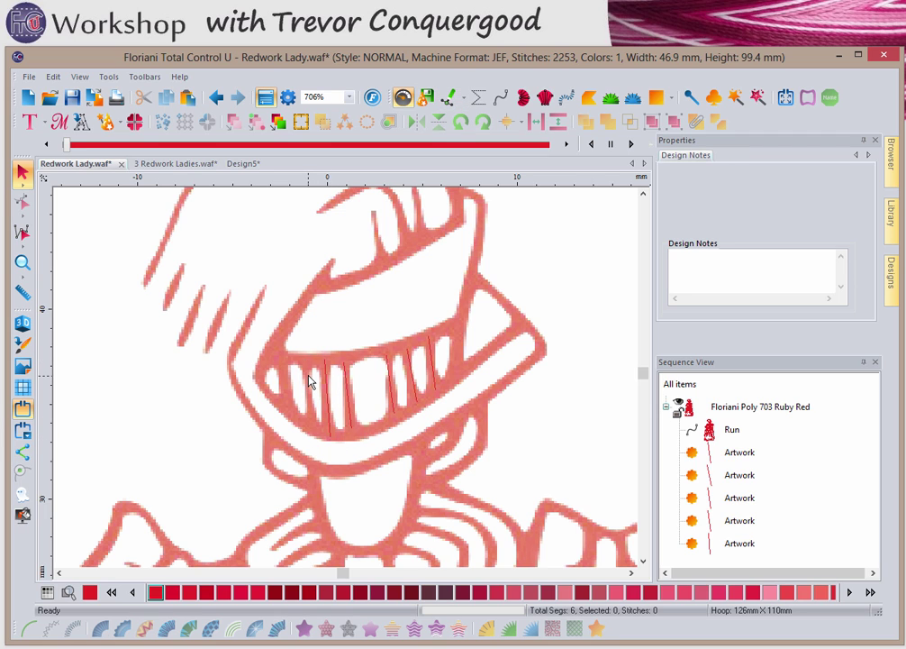
pyautogui.press('space')
pyautogui.click(303, 362)
pyautogui.click(320, 435)
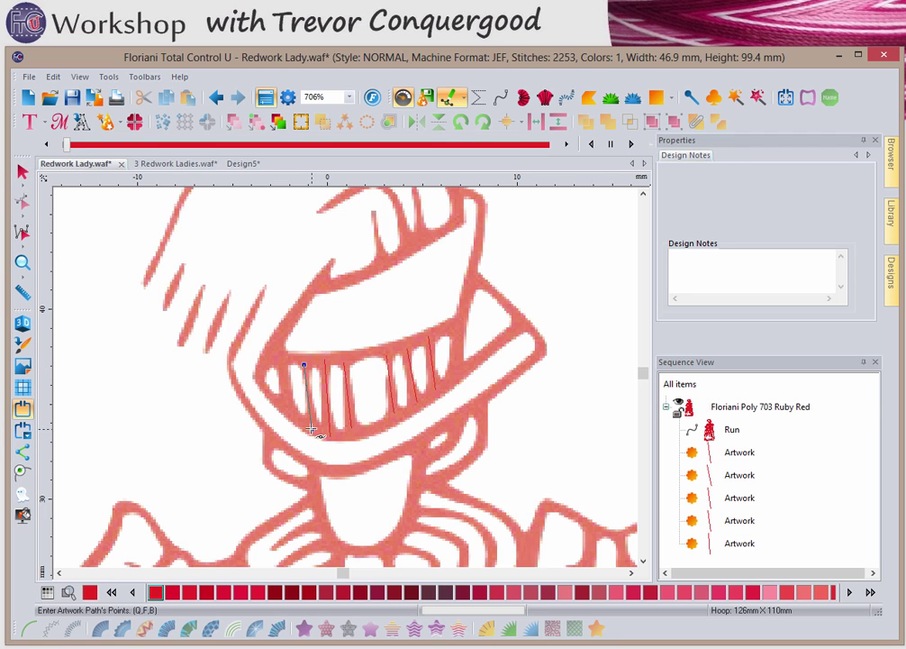
pyautogui.press('Return')
pyautogui.press('space')
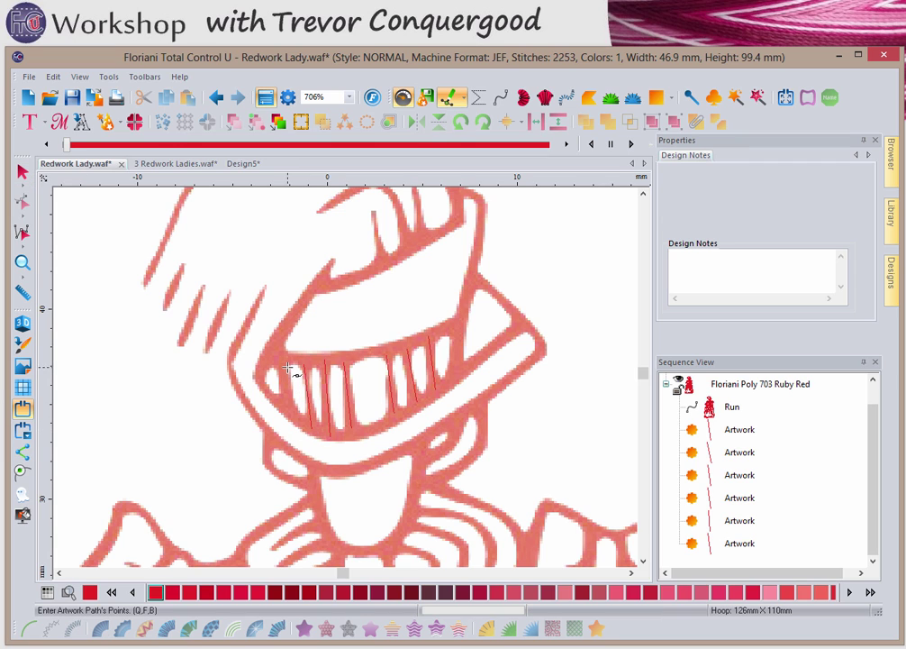
pyautogui.click(279, 359)
pyautogui.click(291, 416)
pyautogui.press('Return')
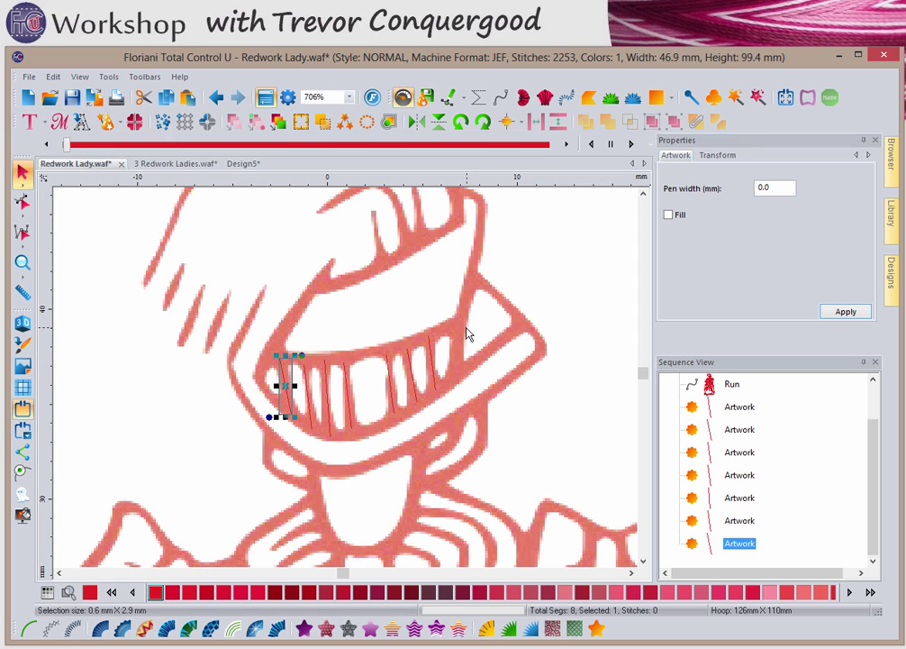
# Draw a three-point curved artwork line along the upper edge of the hat band from right to left, about 9.8 x 1.8 mm
pyautogui.press('space')
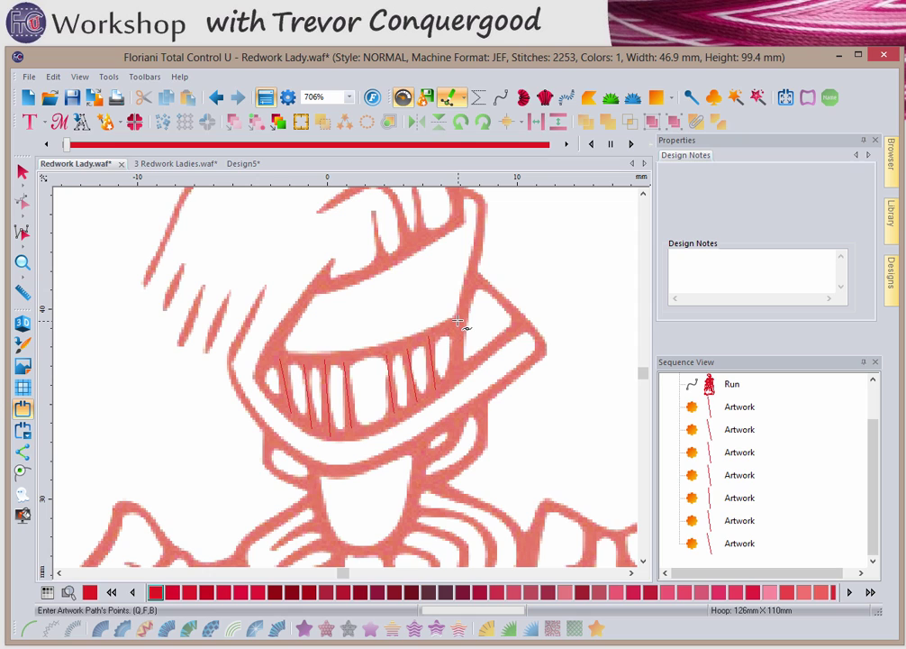
pyautogui.click(457, 321)
pyautogui.click(386, 348)
pyautogui.click(265, 358)
pyautogui.press('Return')
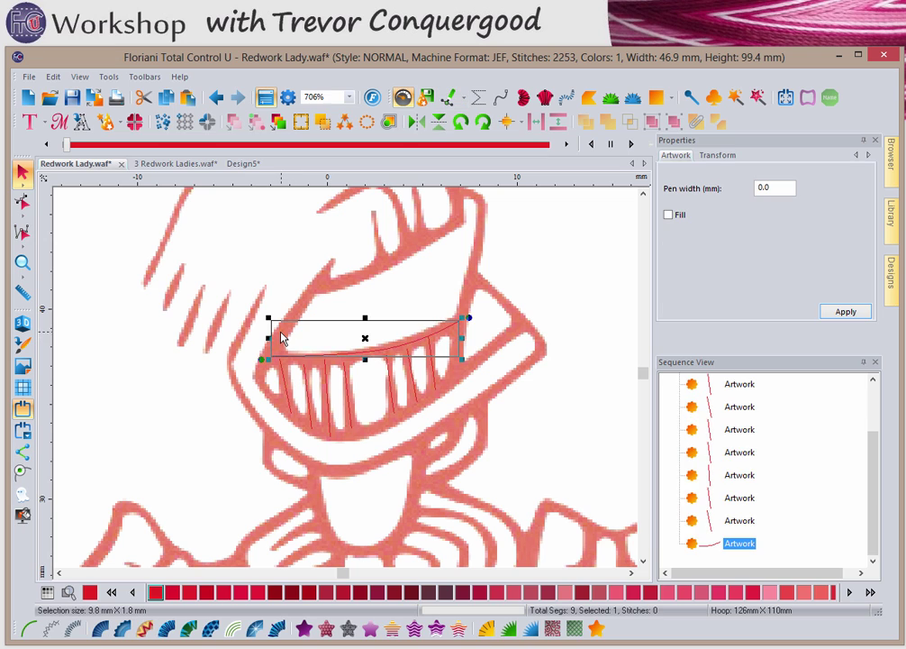
pyautogui.rightClick(288, 289)
pyautogui.click(251, 272)
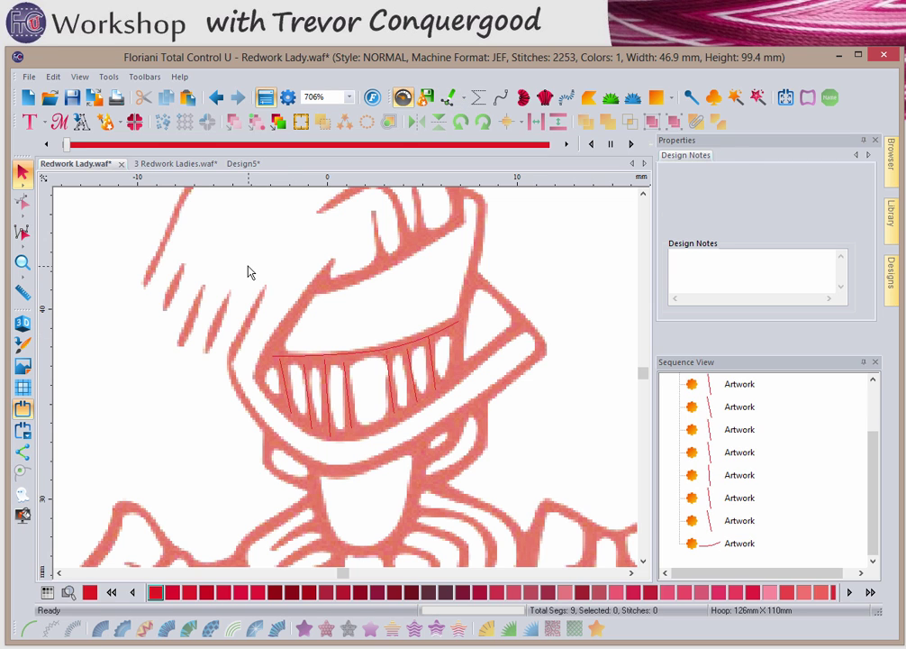
# Lighten the backdrop image to a faint outline behind the artwork lines
pyautogui.click(22, 366)
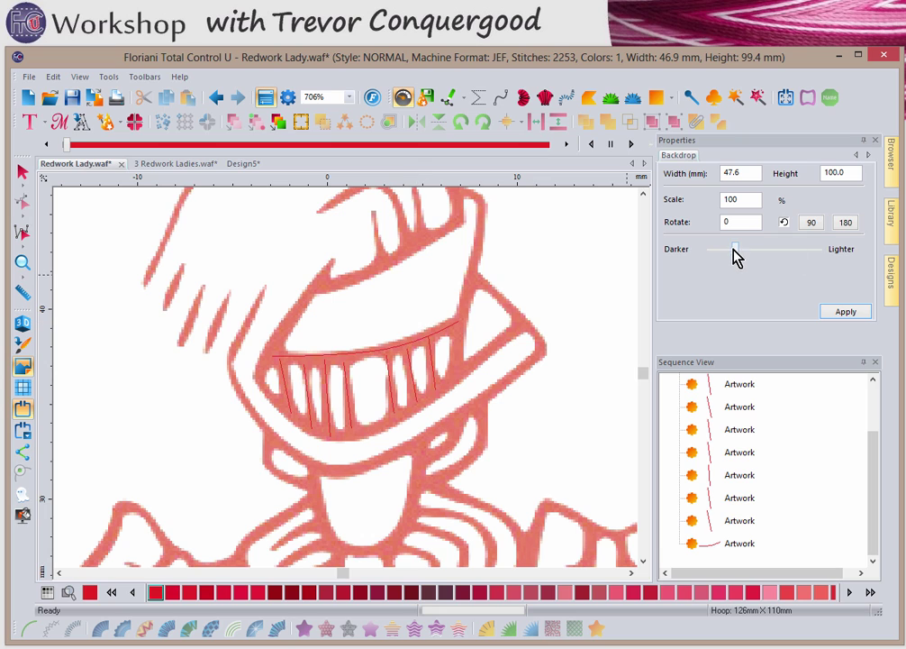
pyautogui.moveTo(734, 248); pyautogui.dragTo(755, 249)
pyautogui.click(848, 313)
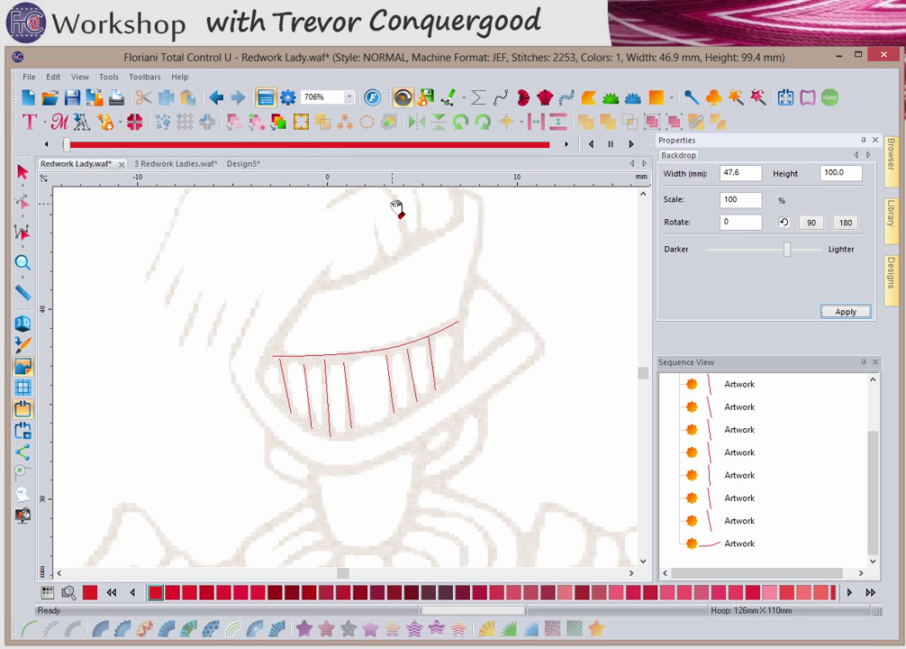
# Start an artwork path at the fold above the hat band and trace down around the band's left end
pyautogui.press('a')
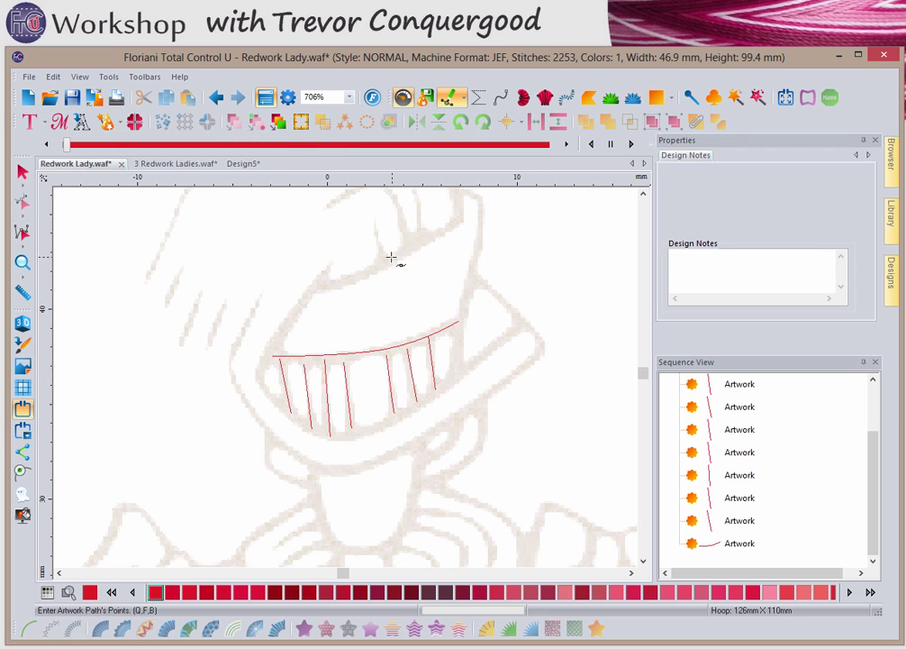
pyautogui.click(329, 270)
pyautogui.click(297, 309)
pyautogui.click(272, 349)
pyautogui.click(259, 382)
pyautogui.click(267, 398)
pyautogui.click(276, 404)
pyautogui.click(285, 411)
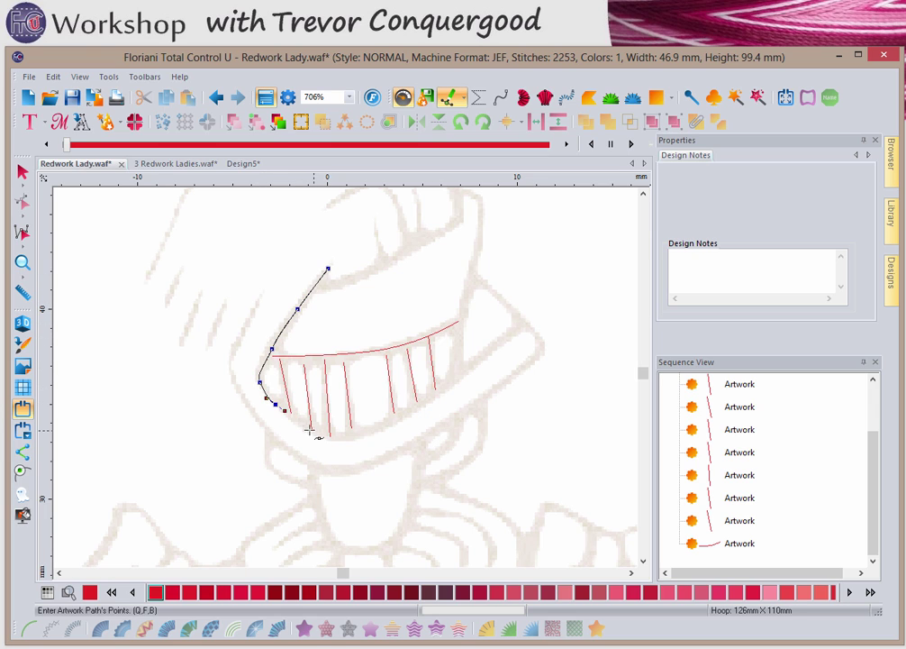
# Continue the path along the hat band's lower edge, finish it at the brim's upper right corner and deselect it
pyautogui.click(317, 434)
pyautogui.click(360, 436)
pyautogui.click(397, 421)
pyautogui.click(406, 413)
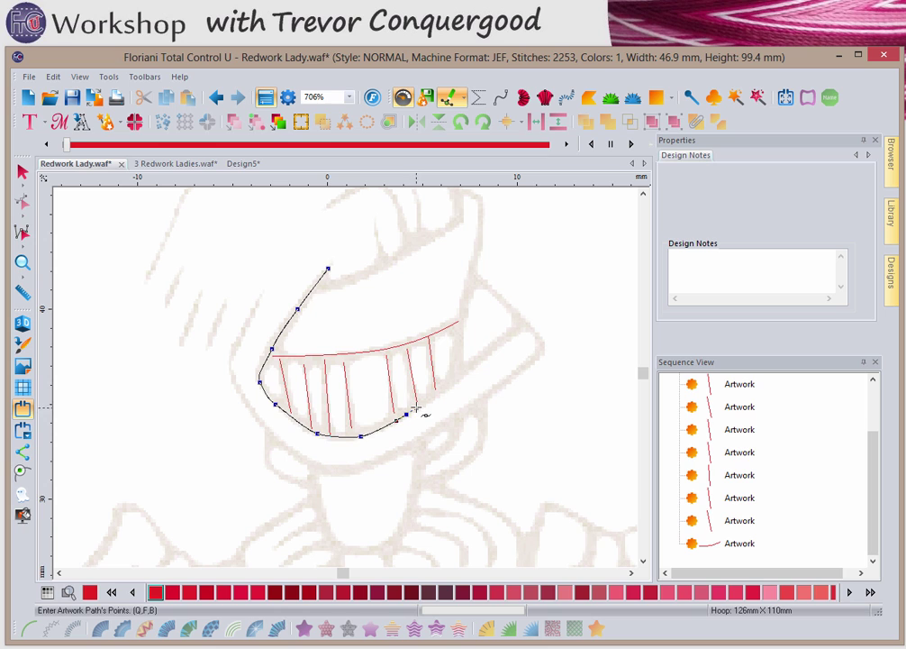
pyautogui.click(467, 370)
pyautogui.click(523, 322)
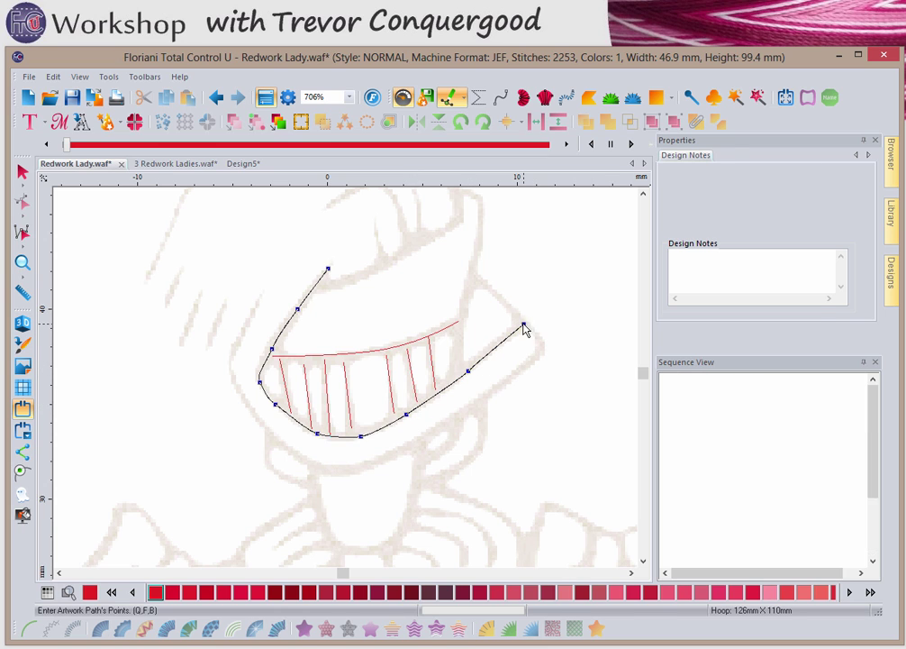
pyautogui.press('Return')
pyautogui.rightClick(546, 303)
pyautogui.click(572, 226)
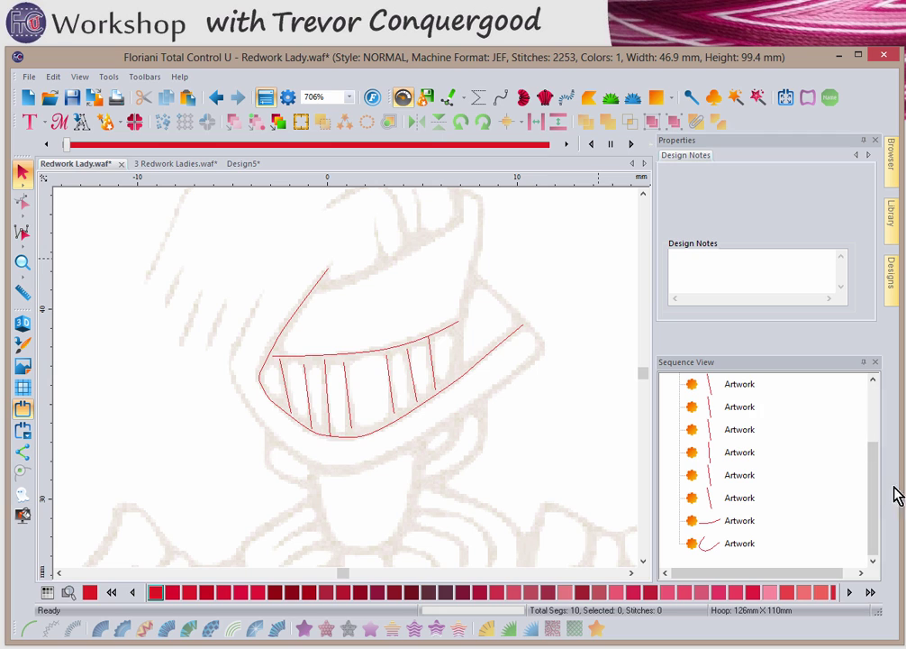
# Select the whole range of nine hat artwork segments in the sequence list, from the first line to the final curve
pyautogui.moveTo(878, 481); pyautogui.dragTo(879, 466)
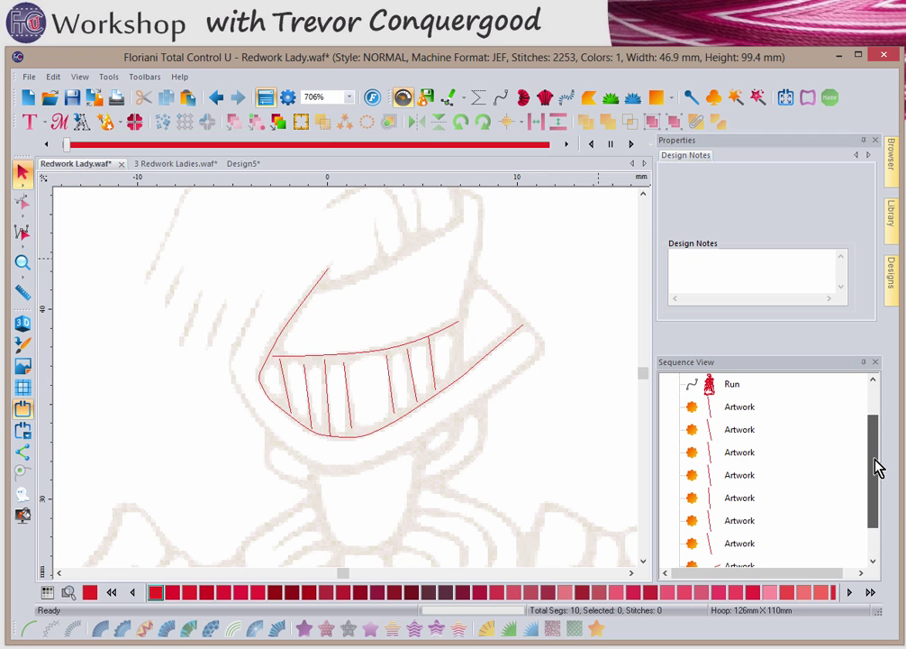
pyautogui.click(740, 410)
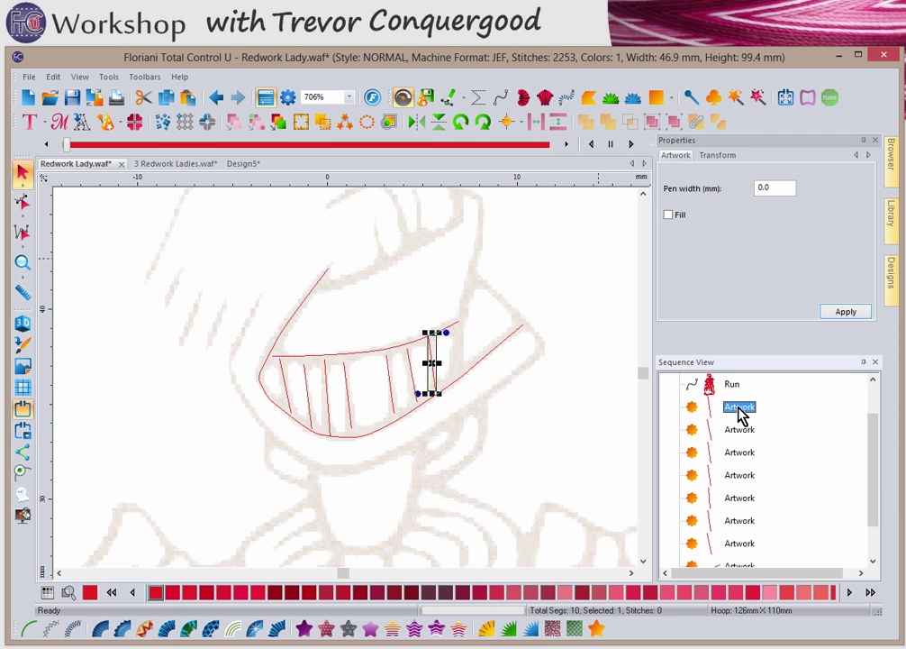
pyautogui.click(738, 410)
pyautogui.moveTo(874, 485); pyautogui.dragTo(878, 537)
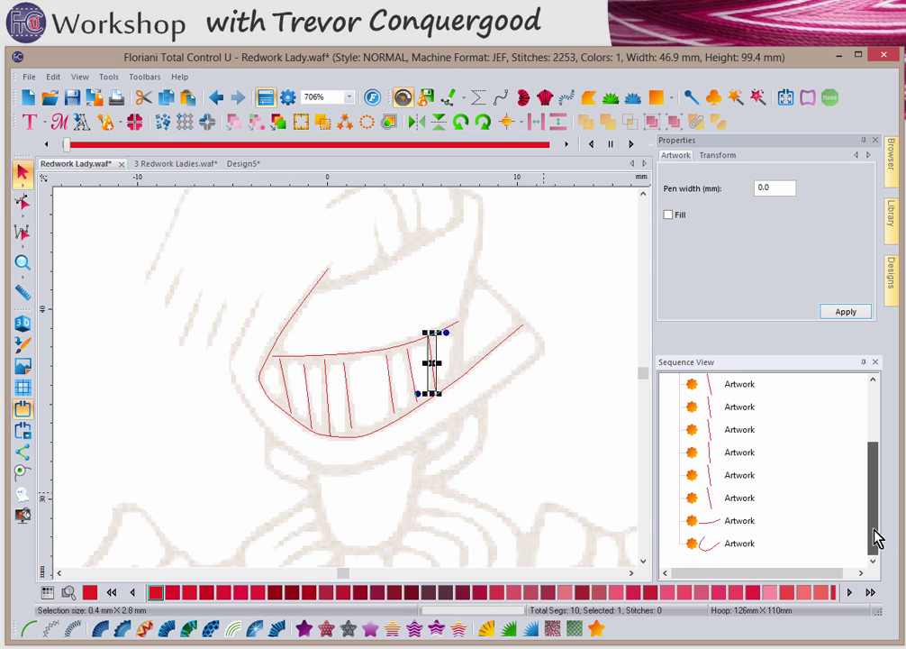
pyautogui.keyDown('shift'); pyautogui.click(738, 546); pyautogui.keyUp('shift')
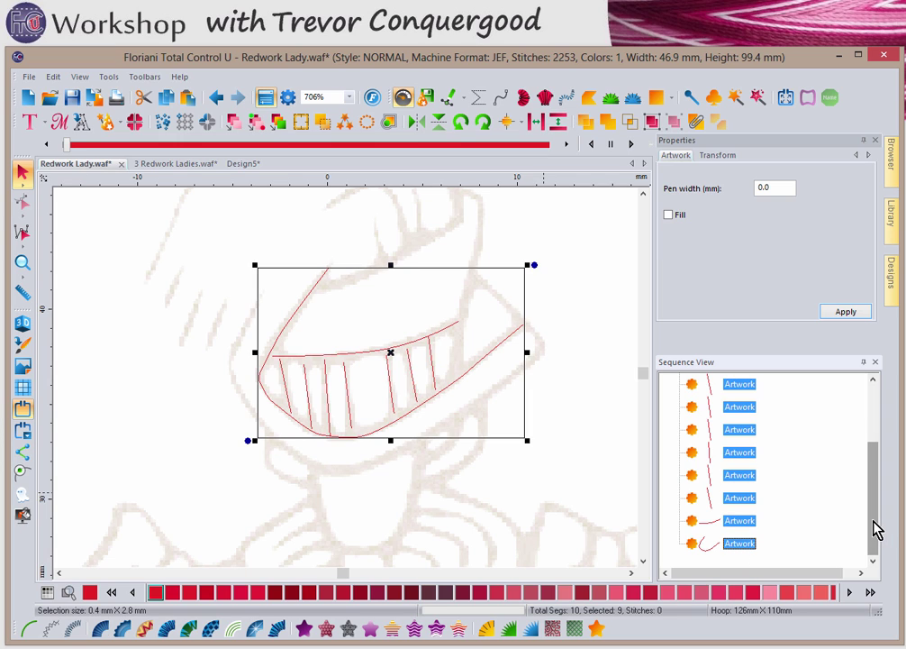
pyautogui.moveTo(878, 521); pyautogui.dragTo(878, 481)
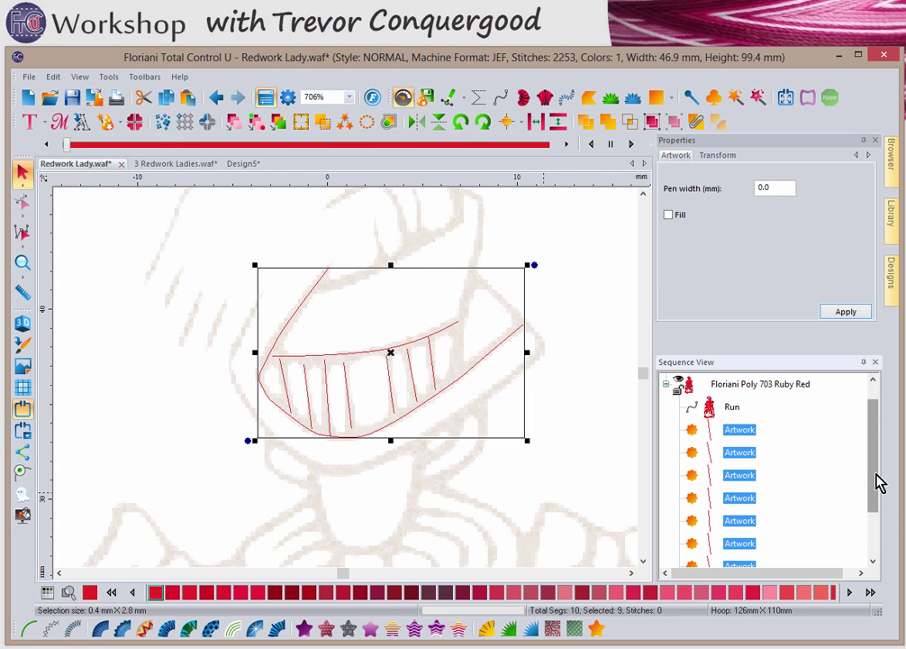
pyautogui.click(737, 408)
pyautogui.click(740, 431)
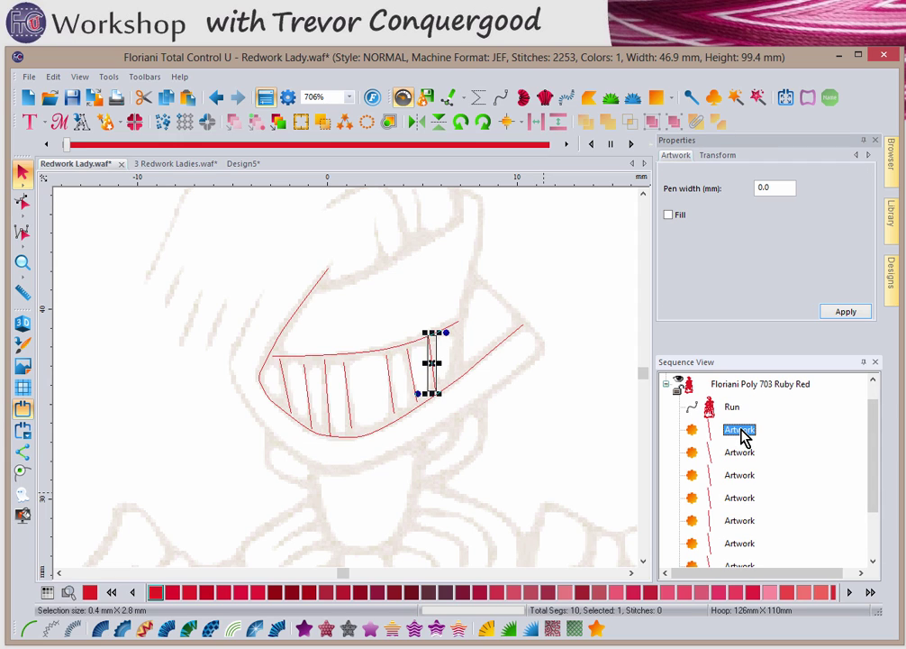
pyautogui.moveTo(872, 429); pyautogui.dragTo(872, 475)
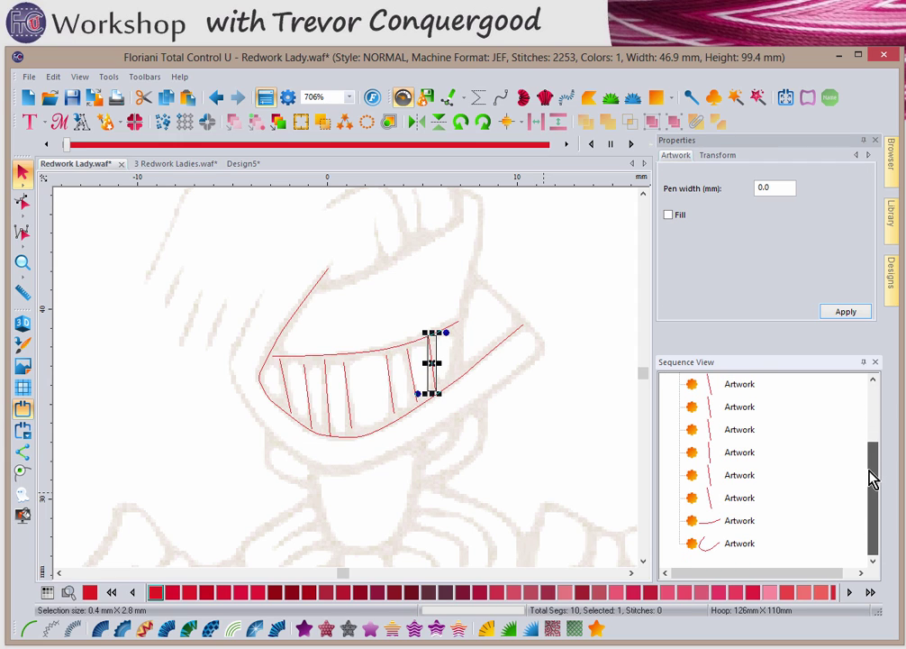
pyautogui.keyDown('shift'); pyautogui.click(740, 544); pyautogui.keyUp('shift')
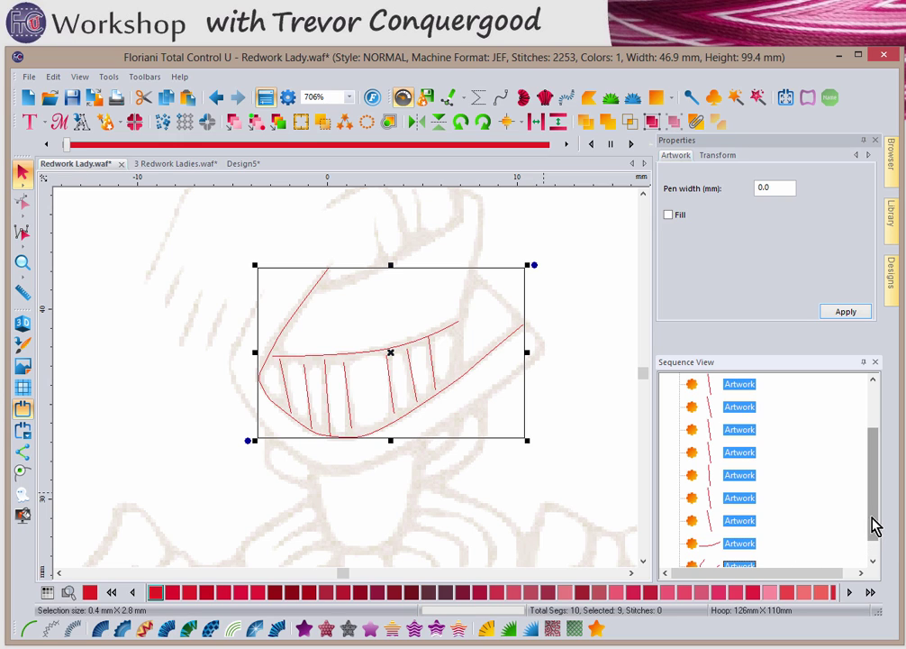
# Box-select all the hat artwork lines, convert them to Run stitches and show the stitches in 3D
pyautogui.click(592, 279)
pyautogui.moveTo(206, 250); pyautogui.dragTo(593, 492)
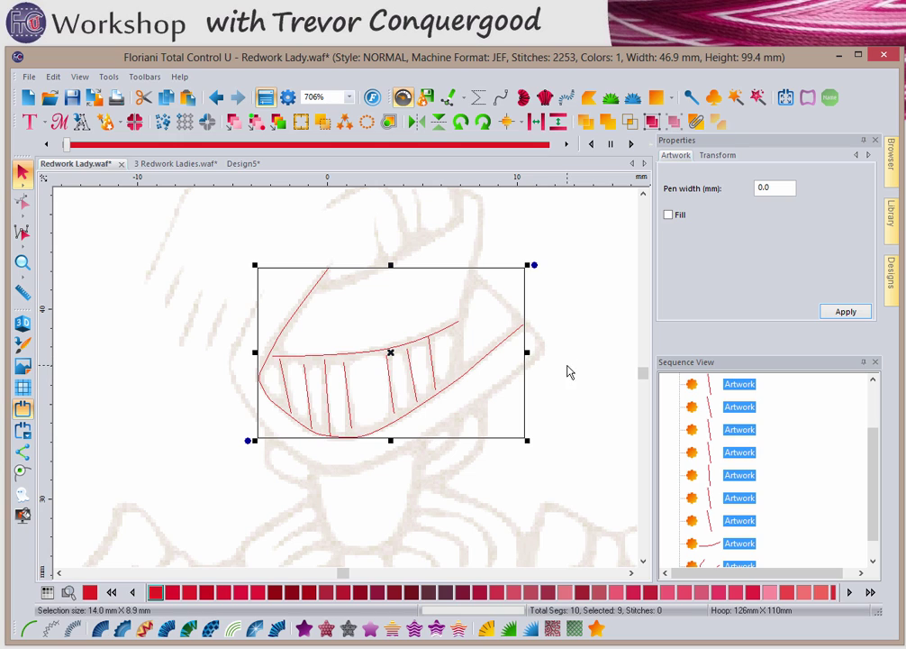
pyautogui.click(24, 637)
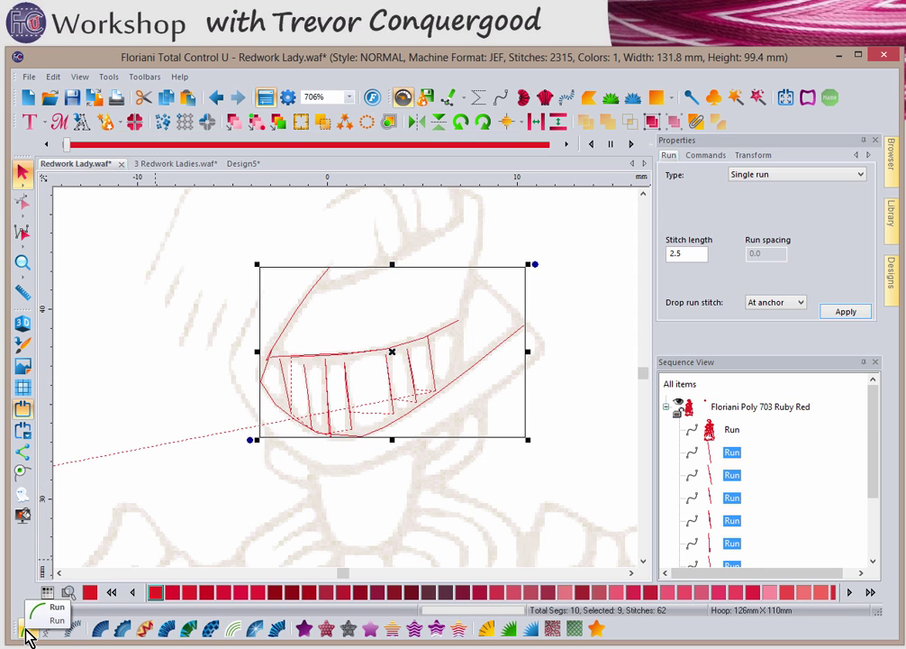
pyautogui.click(24, 327)
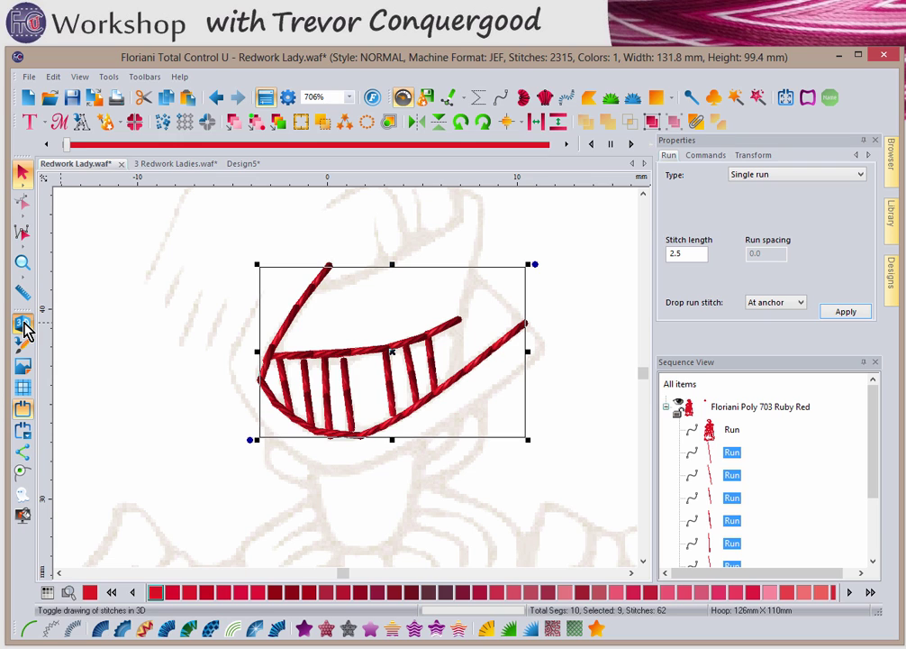
pyautogui.click(158, 309)
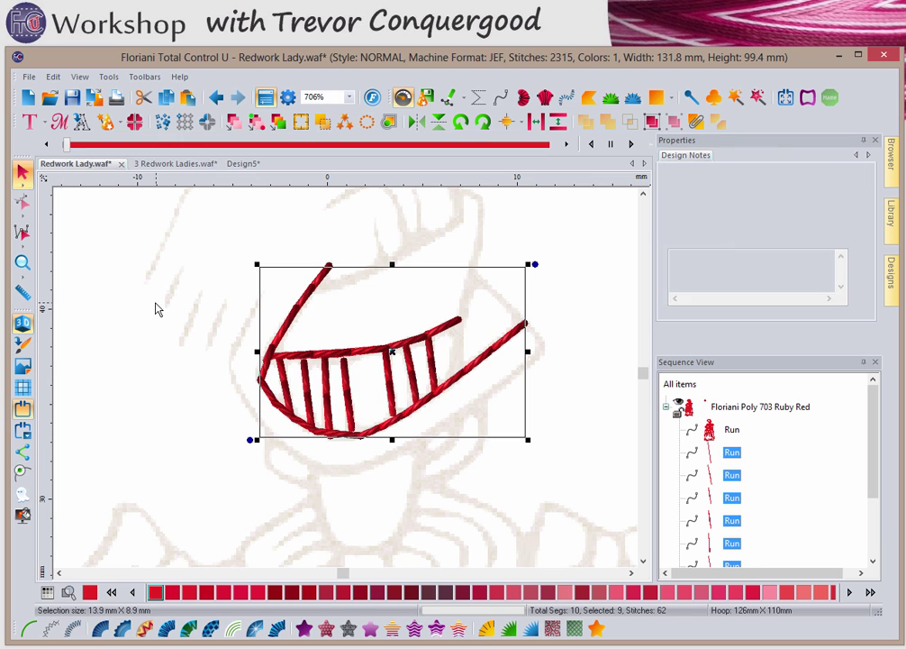
# Start an artwork path at the brim's upper right end and trace it around the right corner and along the lower edge
pyautogui.click(453, 96)
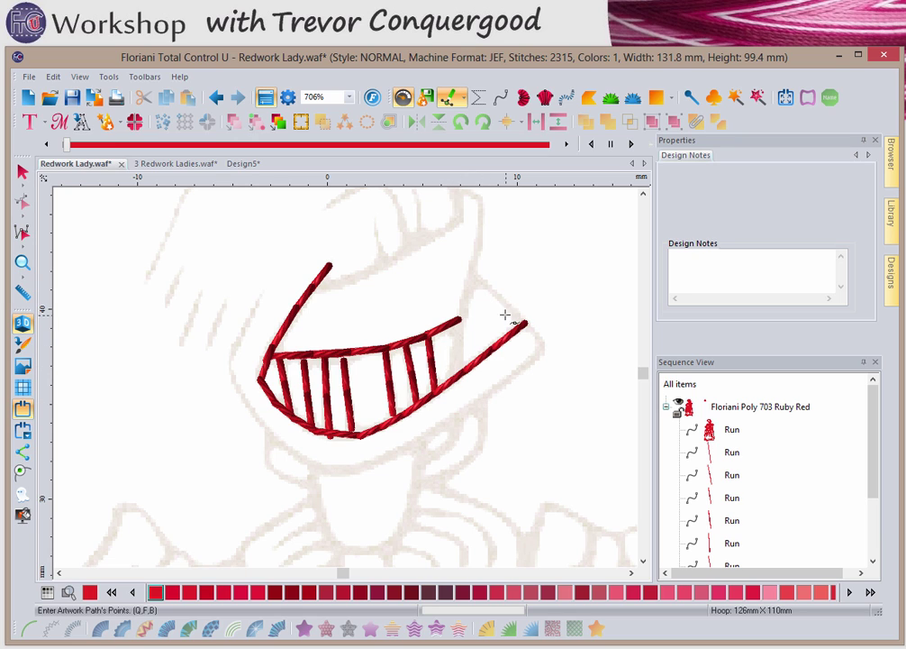
pyautogui.click(506, 302)
pyautogui.click(532, 328)
pyautogui.click(545, 347)
pyautogui.click(538, 357)
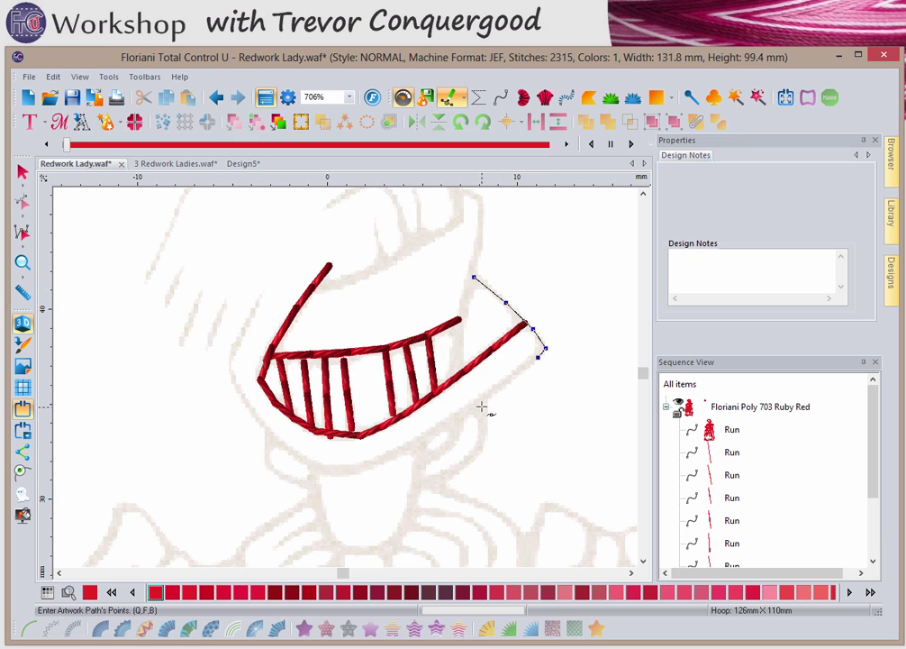
pyautogui.click(481, 406)
pyautogui.click(432, 436)
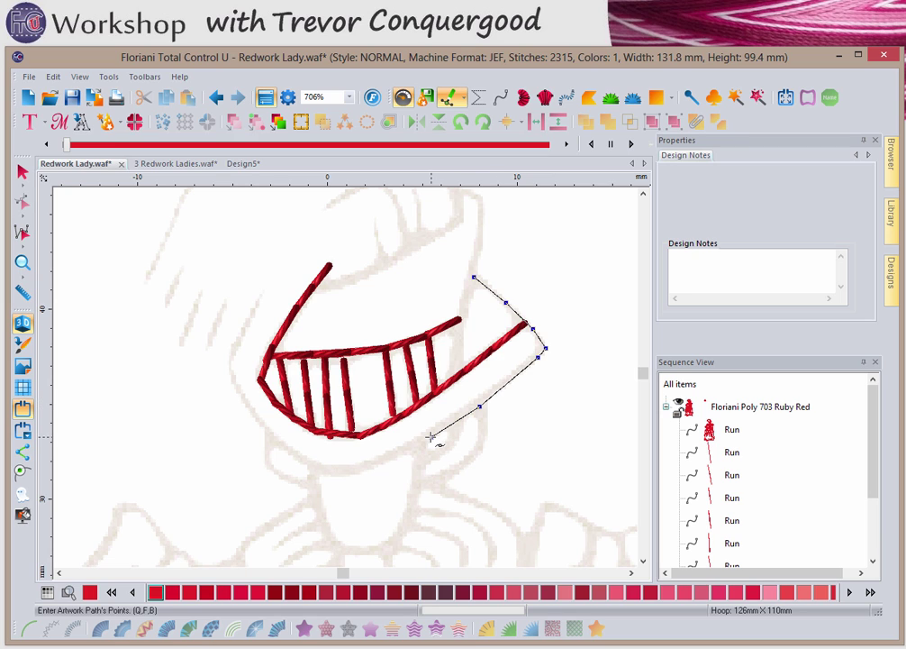
# Continue the path around the brim's bottom and up its left side, finish it at about 16.4 x 10.4 mm and convert it to Run stitches
pyautogui.click(347, 472)
pyautogui.click(320, 467)
pyautogui.click(307, 462)
pyautogui.click(294, 457)
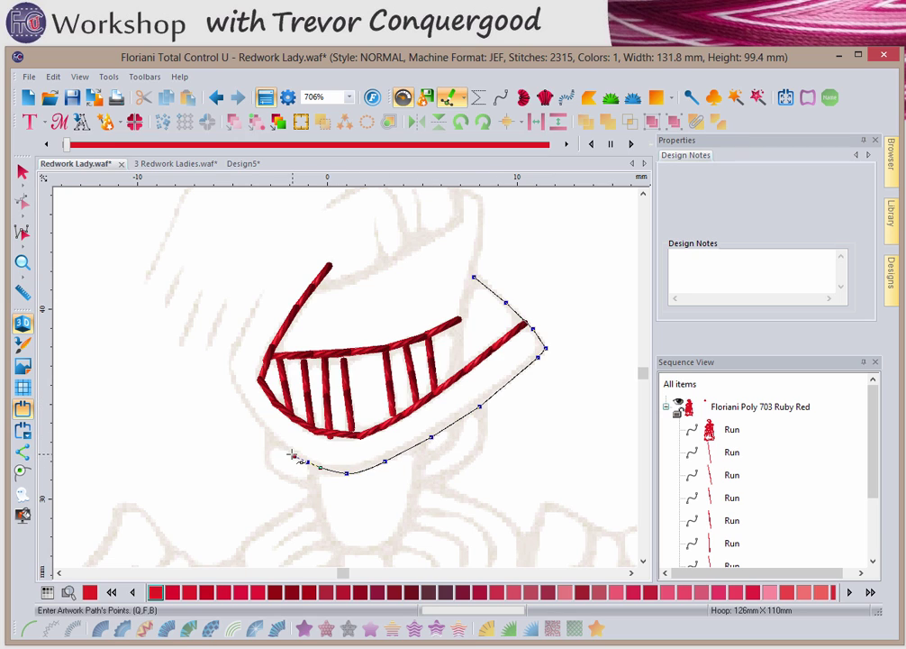
pyautogui.click(257, 421)
pyautogui.click(236, 382)
pyautogui.click(234, 357)
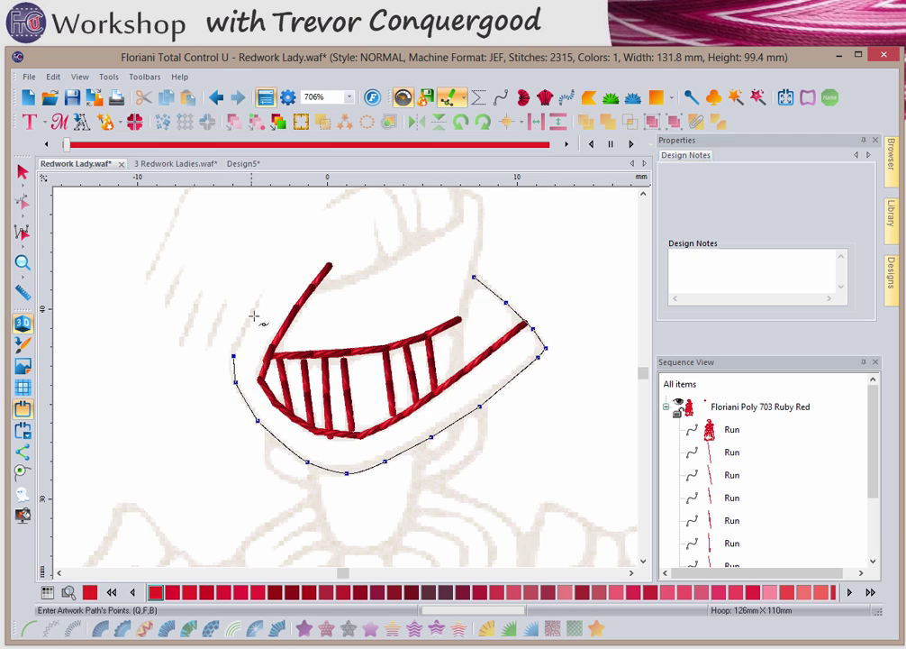
pyautogui.press('Return')
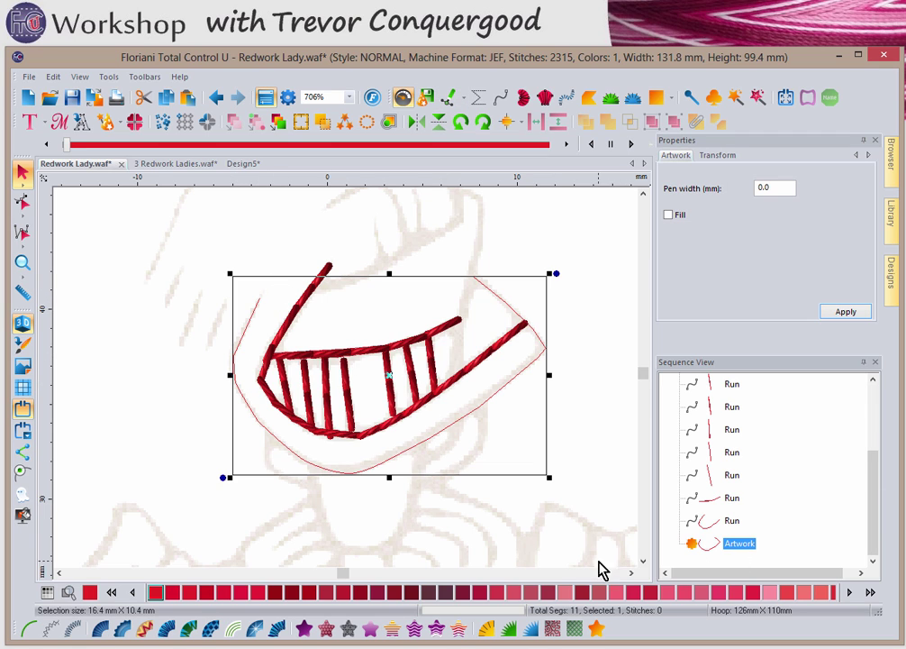
pyautogui.click(27, 631)
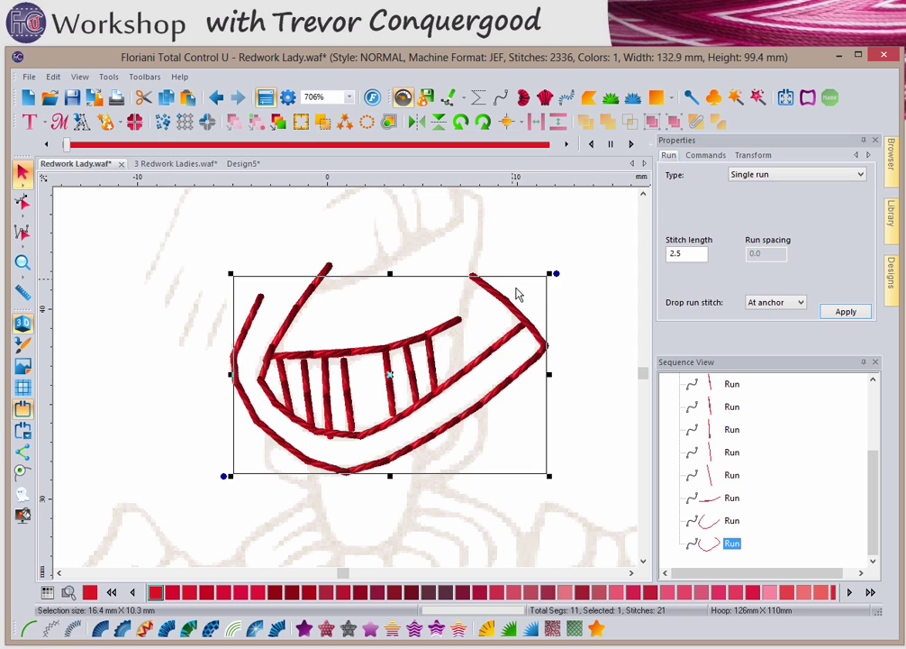
pyautogui.click(570, 297)
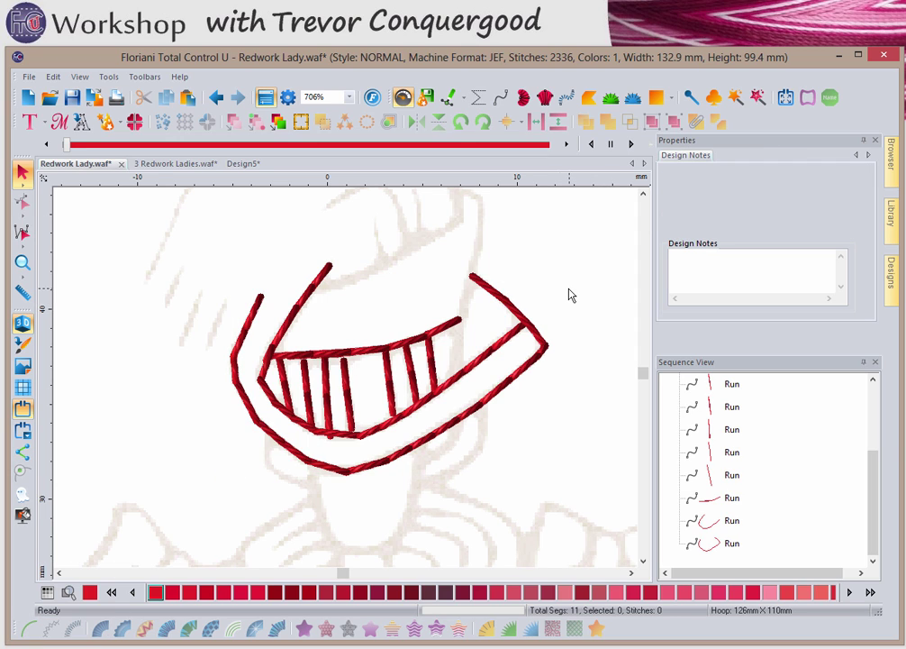
# Draw a Single run path along the curve from the neck's right side up to the brim's lower edge, and turn off the 3D stitch display
pyautogui.click(501, 99)
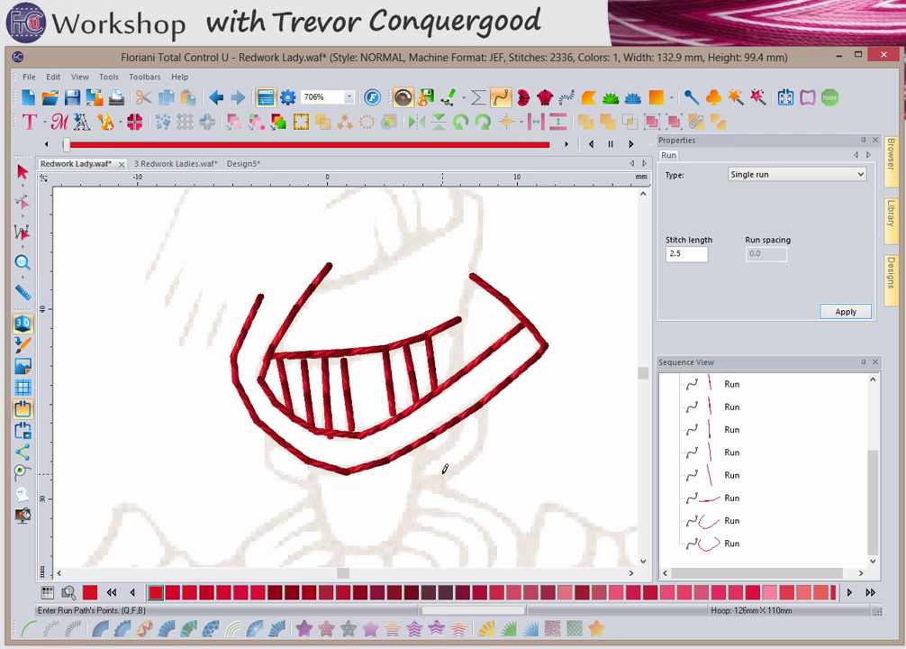
pyautogui.click(483, 409)
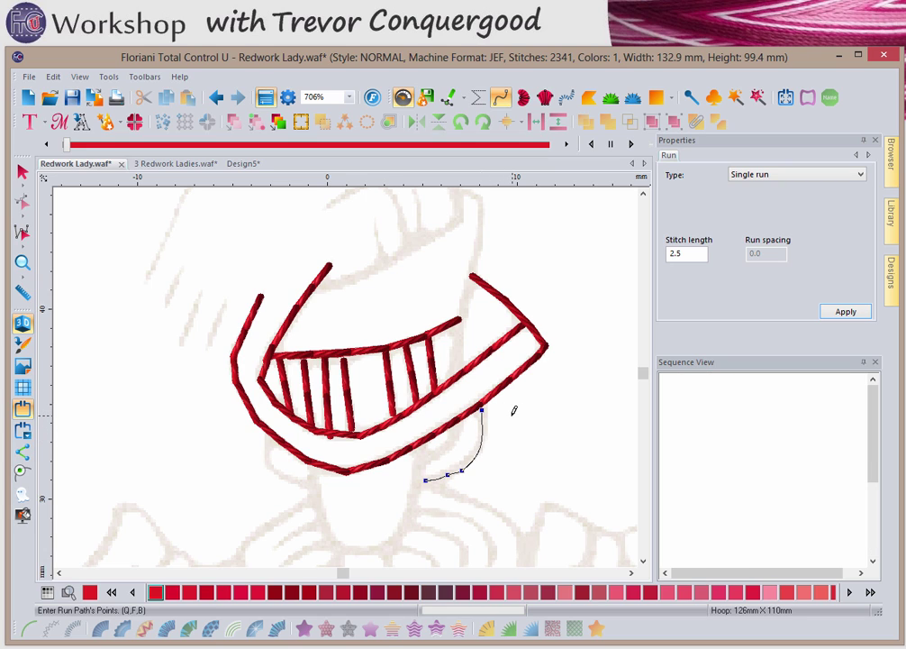
pyautogui.press('Return')
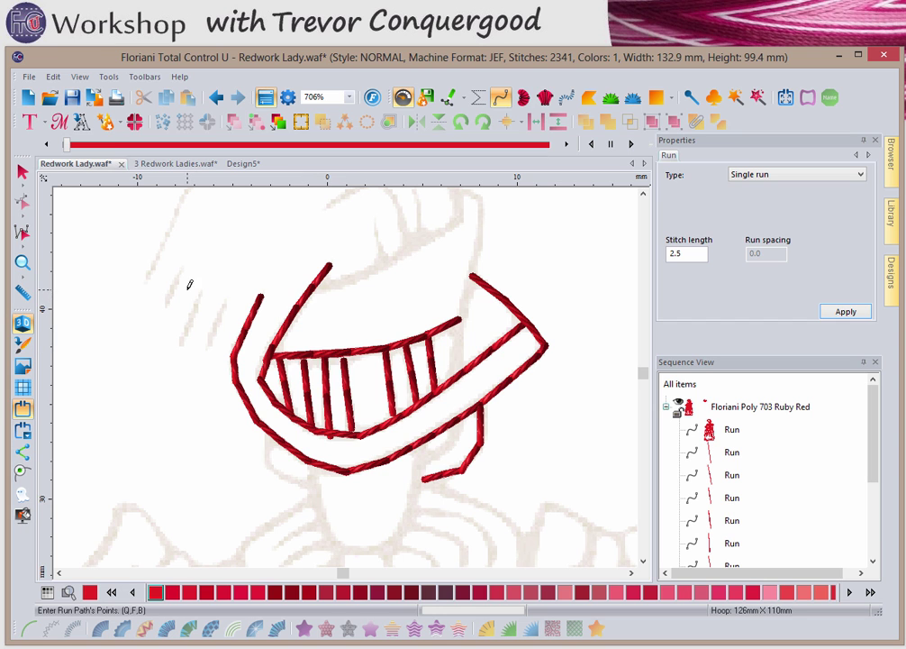
pyautogui.click(22, 326)
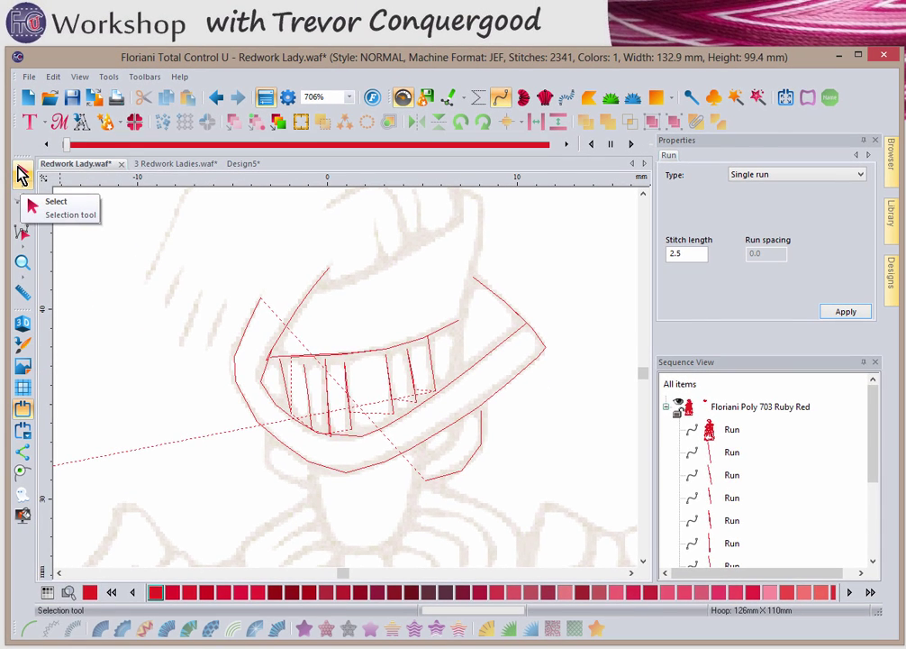
# Try joining all the new hat run segments into one continuous run, and undo it
pyautogui.click(22, 171)
pyautogui.moveTo(128, 211); pyautogui.dragTo(597, 509)
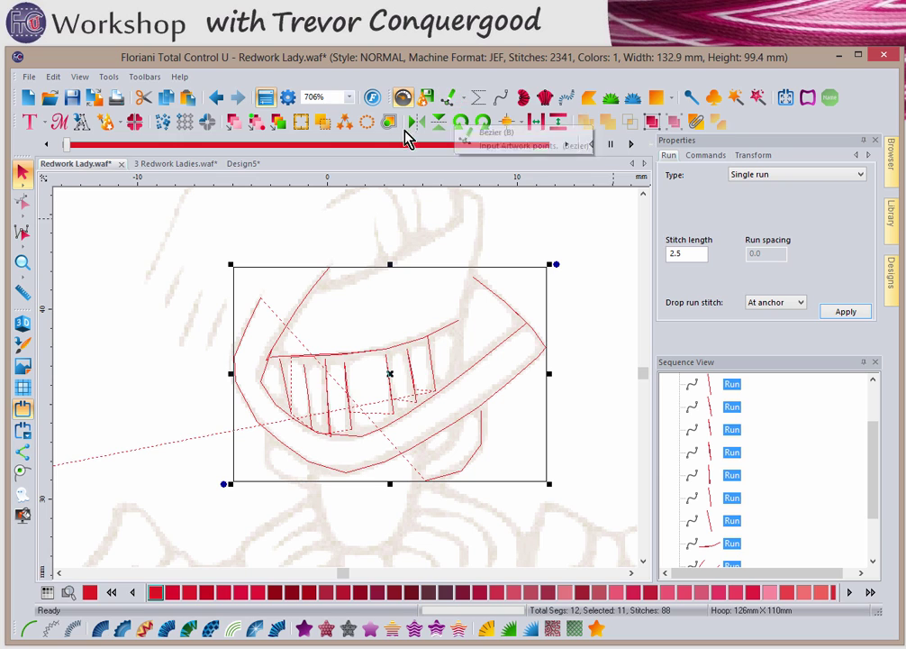
pyautogui.click(698, 129)
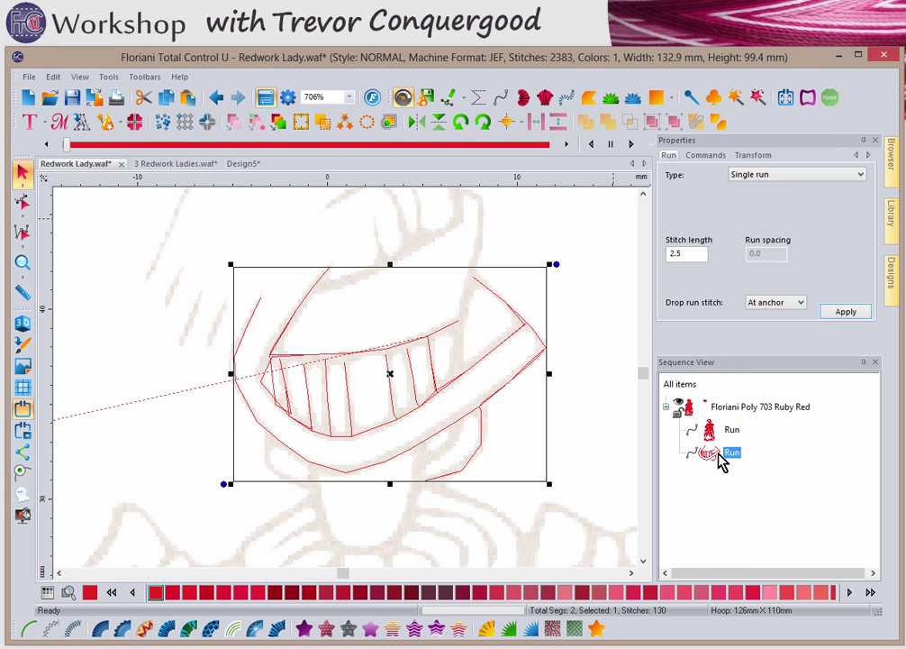
pyautogui.click(215, 97)
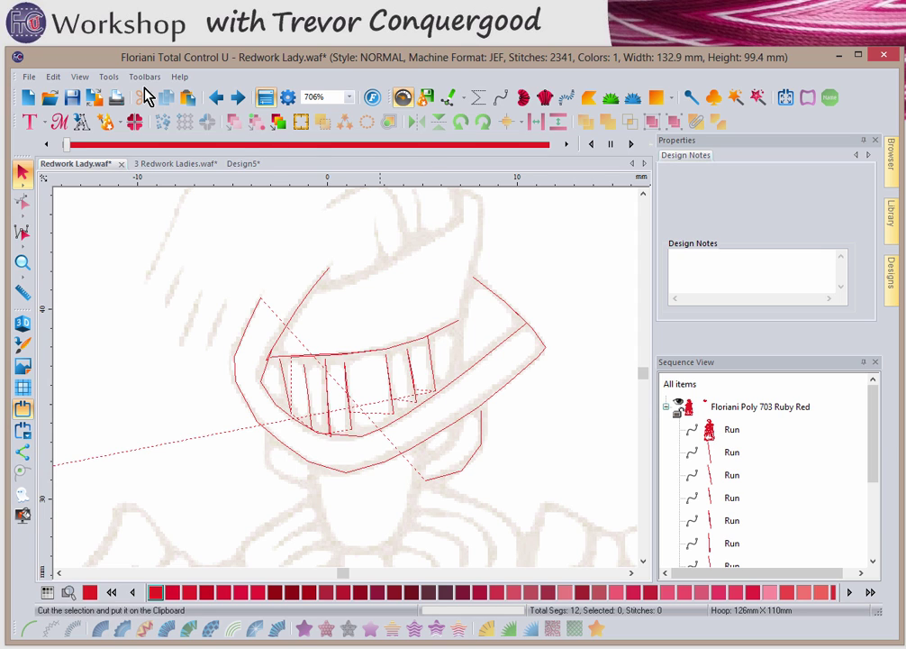
# Show the whole hoop and compare the original single-run lady with the separate new hat run segments
pyautogui.click(108, 77)
pyautogui.moveTo(84, 81)
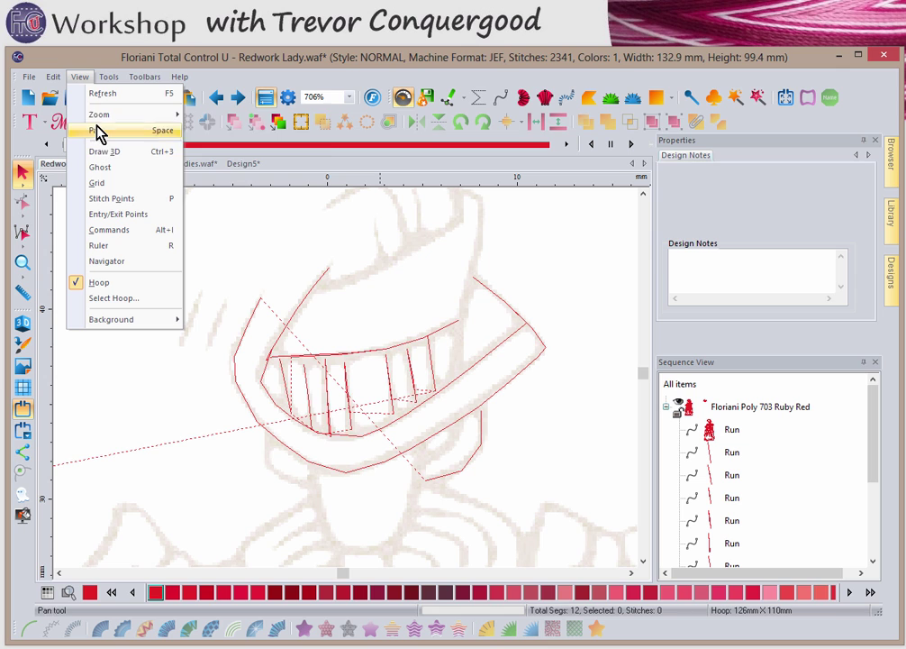
pyautogui.moveTo(99, 120)
pyautogui.click(236, 162)
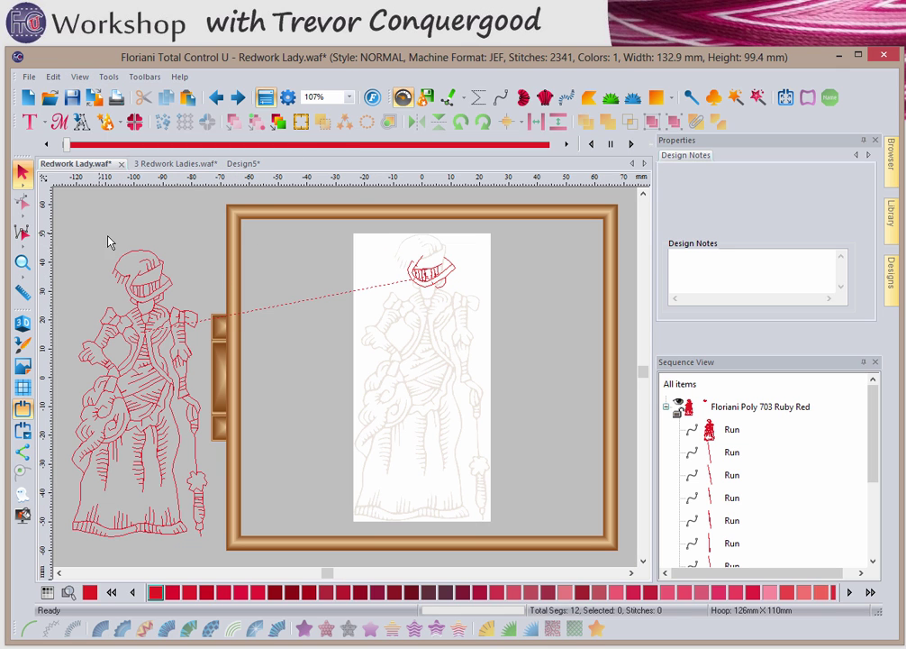
pyautogui.click(160, 314)
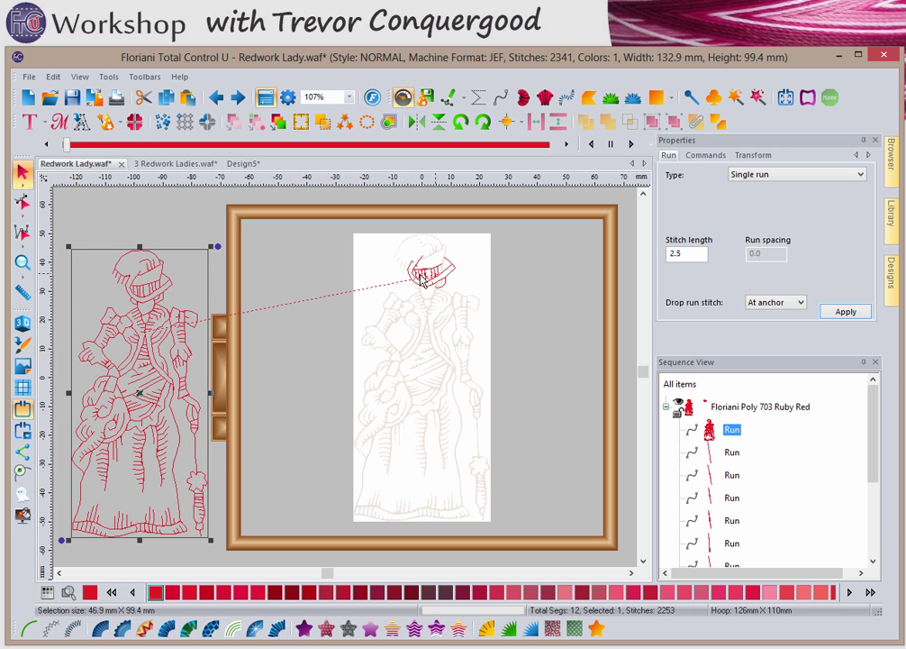
pyautogui.click(713, 458)
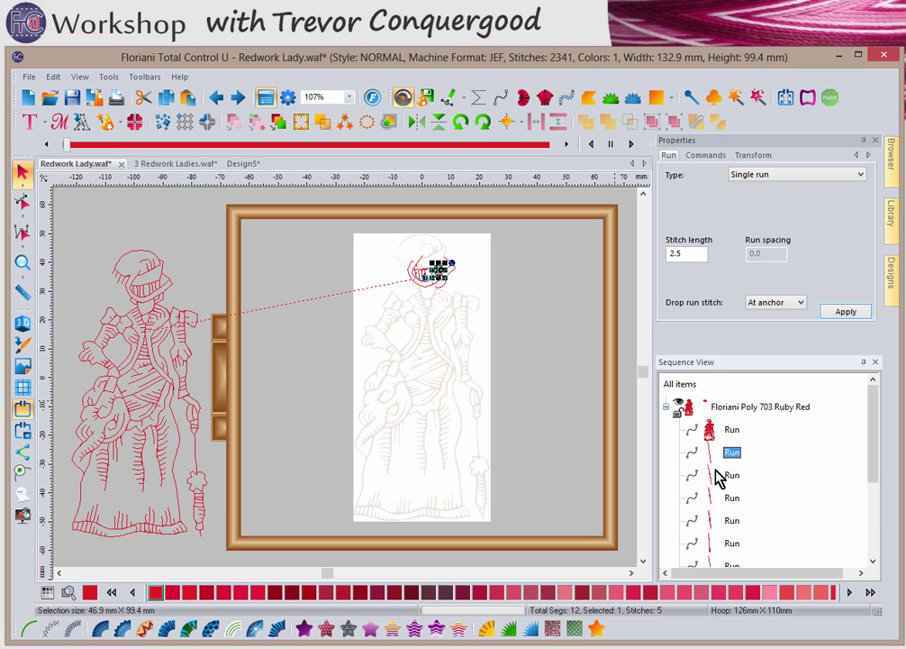
pyautogui.click(719, 478)
pyautogui.click(714, 453)
pyautogui.click(521, 306)
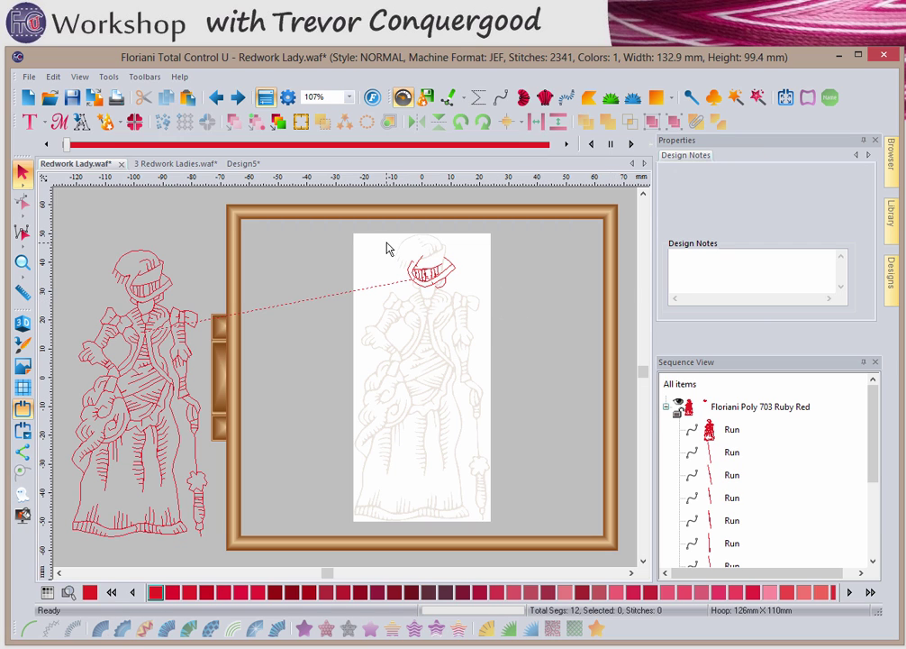
# Box-select all the new hat run segments, join them into one continuous run object and deselect it
pyautogui.moveTo(382, 242); pyautogui.dragTo(487, 318)
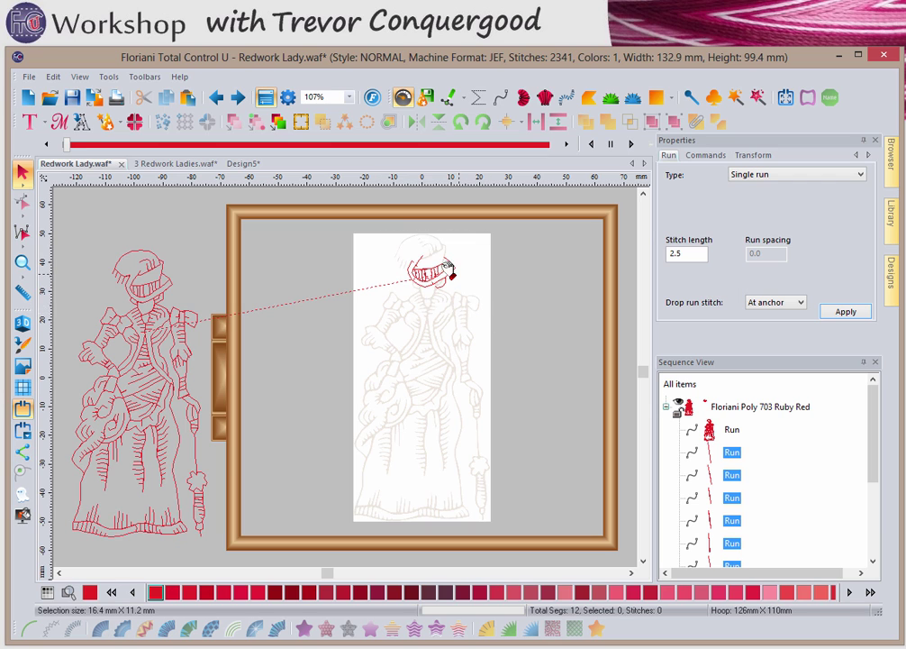
pyautogui.click(698, 123)
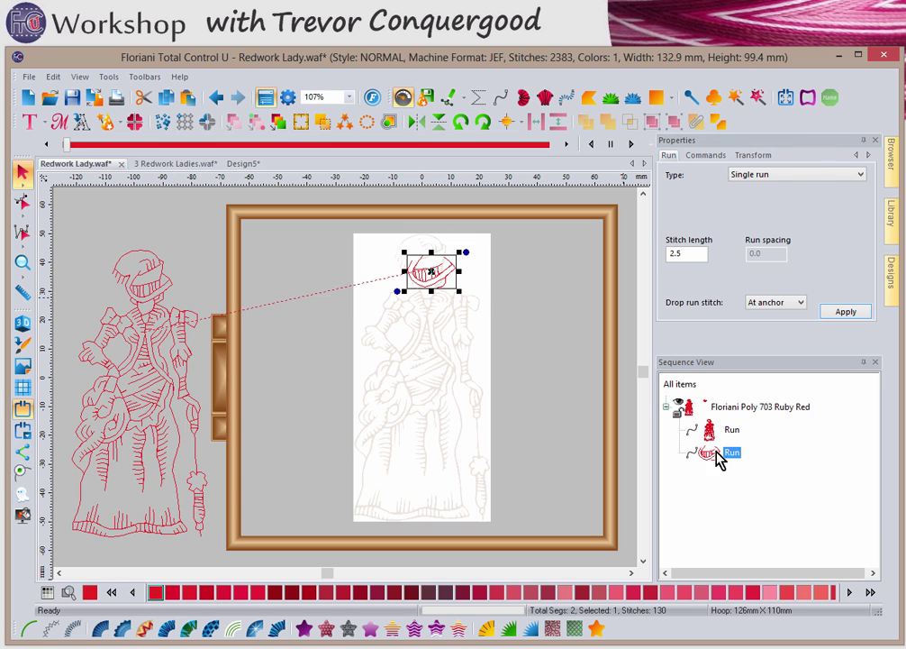
pyautogui.click(541, 353)
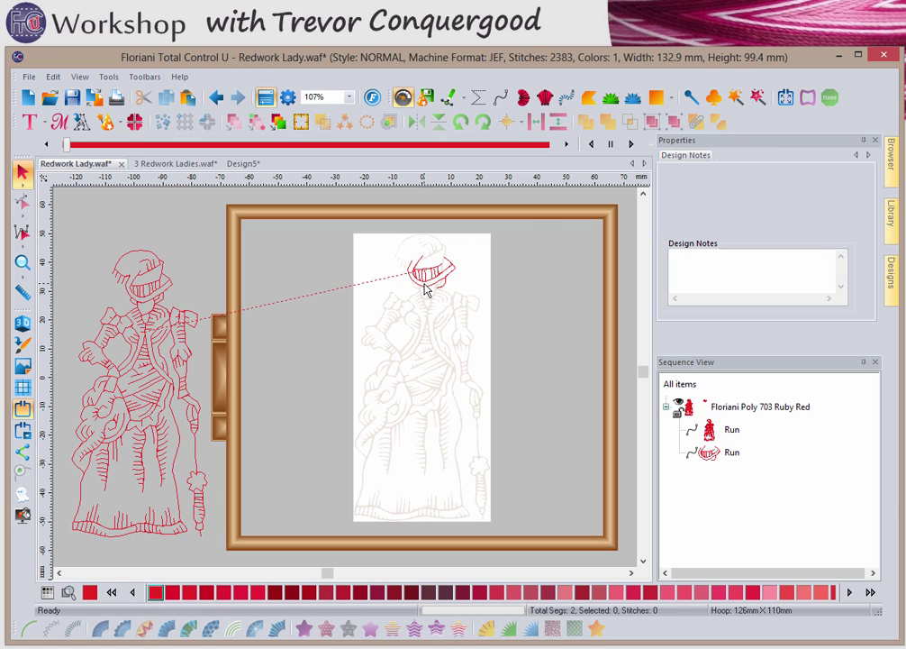
# Turn on the 3D stitch display and examine the joined hat run and the original lady's stitching up close
pyautogui.click(23, 262)
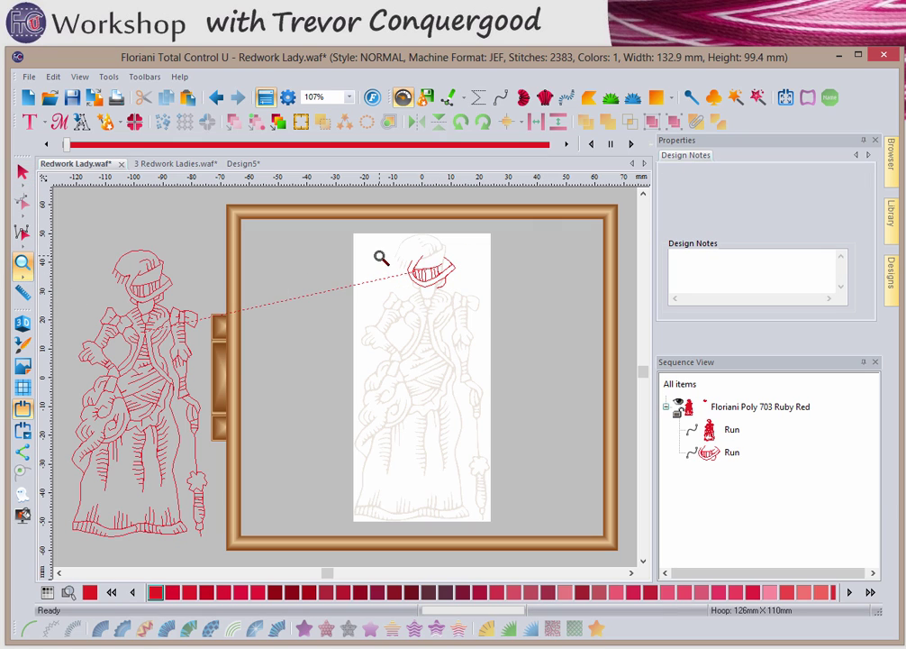
pyautogui.moveTo(394, 253); pyautogui.dragTo(481, 307)
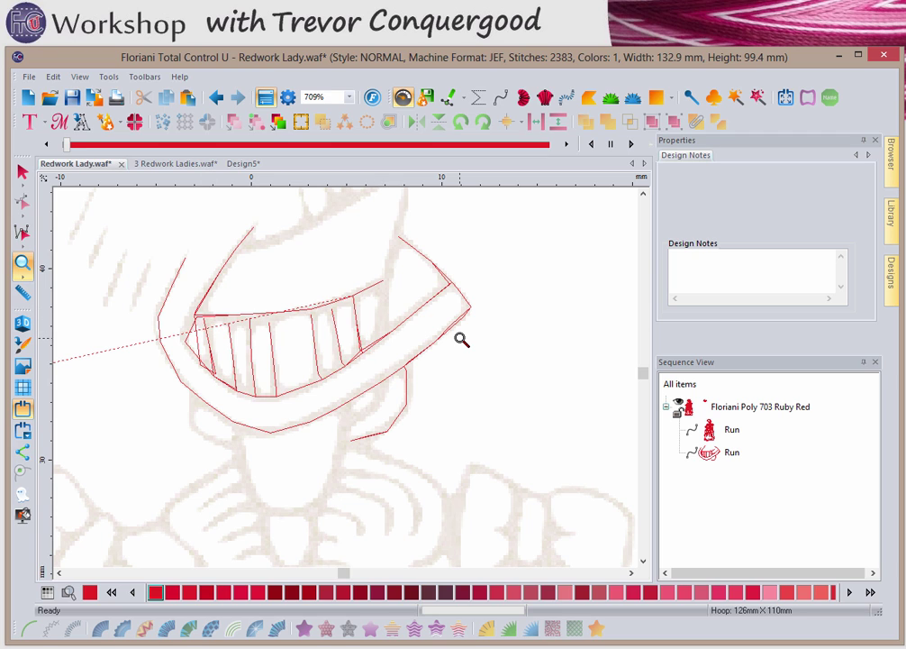
pyautogui.click(25, 324)
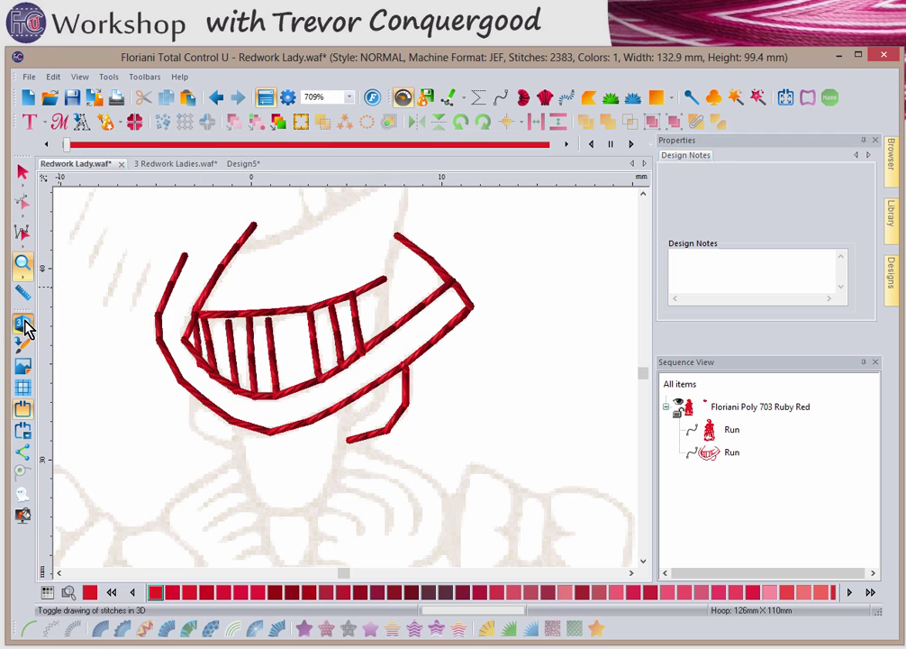
pyautogui.rightClick(502, 329)
pyautogui.rightClick(413, 376)
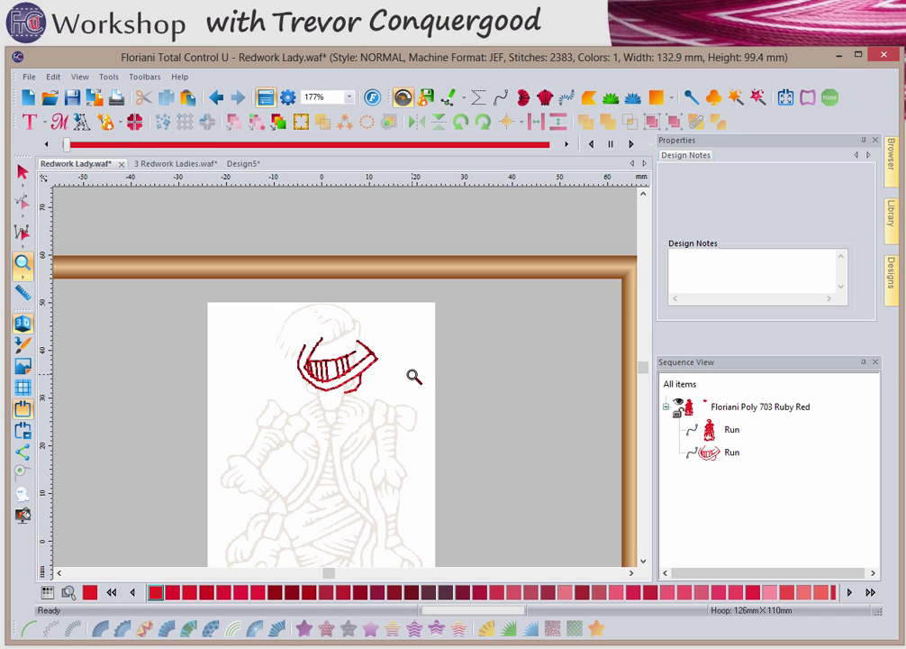
pyautogui.rightClick(413, 377)
pyautogui.moveTo(162, 361); pyautogui.dragTo(268, 497)
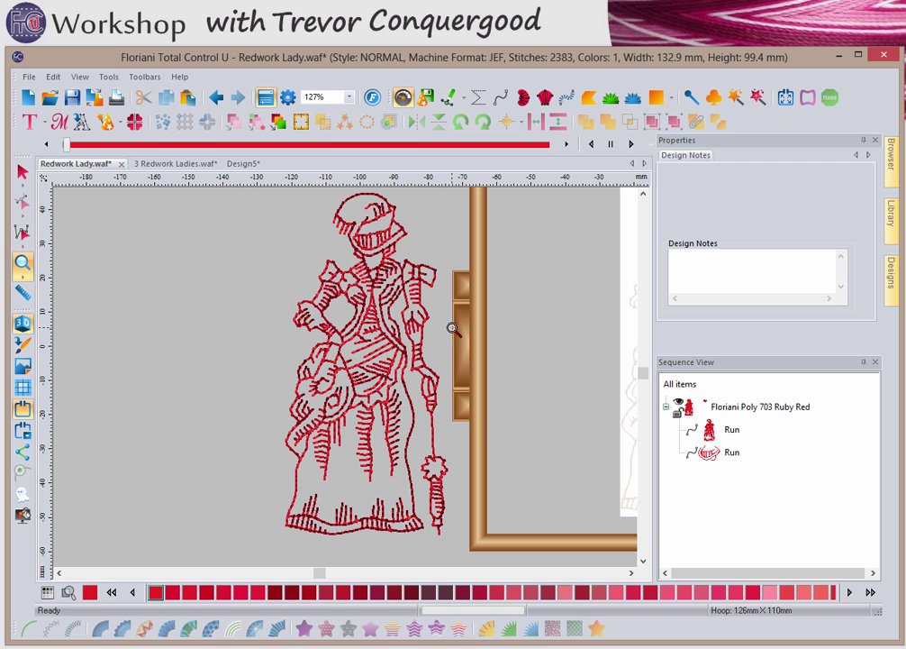
pyautogui.moveTo(323, 344); pyautogui.dragTo(409, 409)
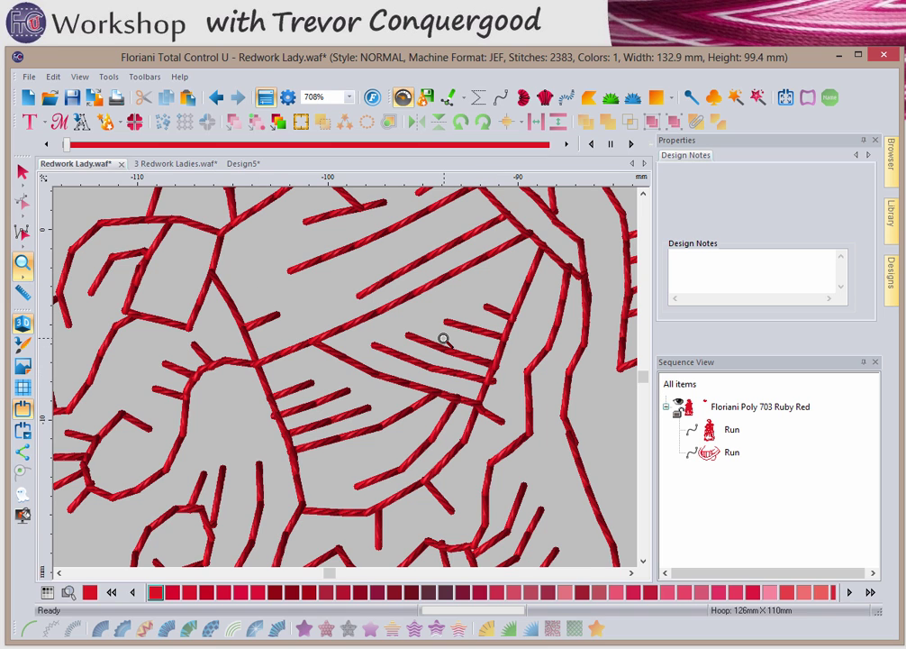
pyautogui.scroll(-1, 443, 338)
pyautogui.scroll(-2, 443, 337)
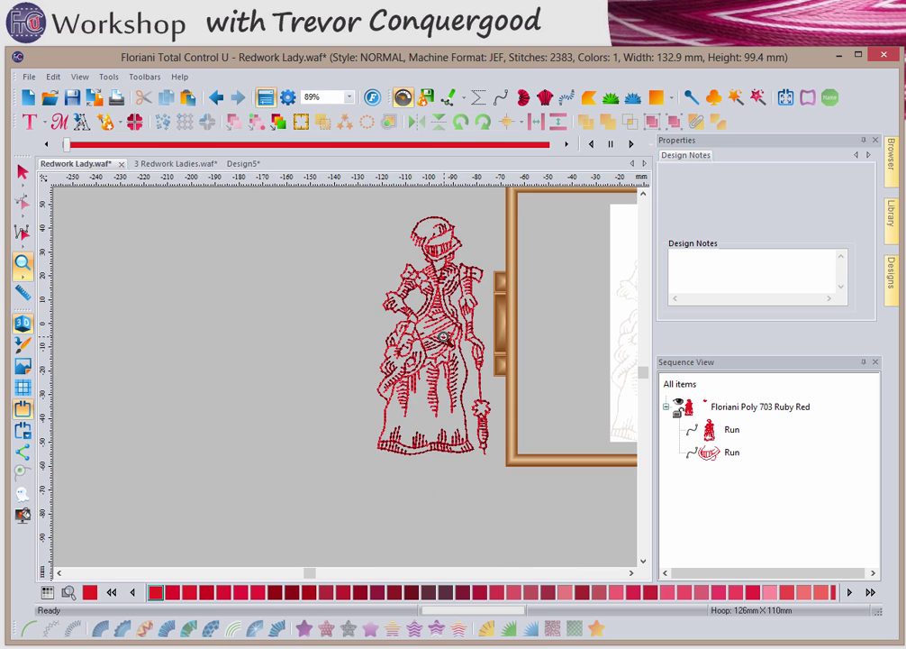
# Delete the newly drawn hat run from over the backdrop
pyautogui.click(22, 172)
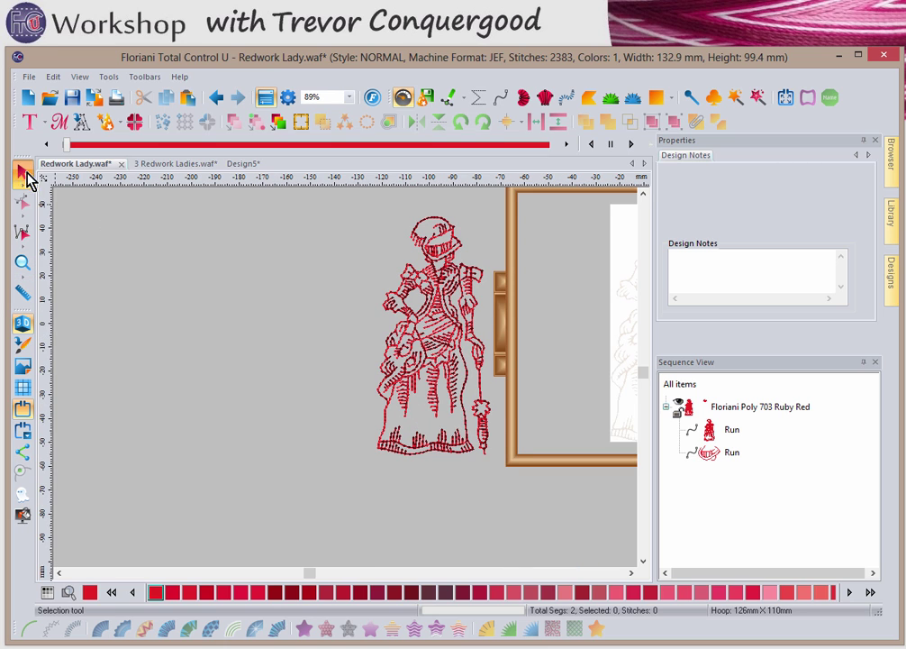
pyautogui.click(630, 573)
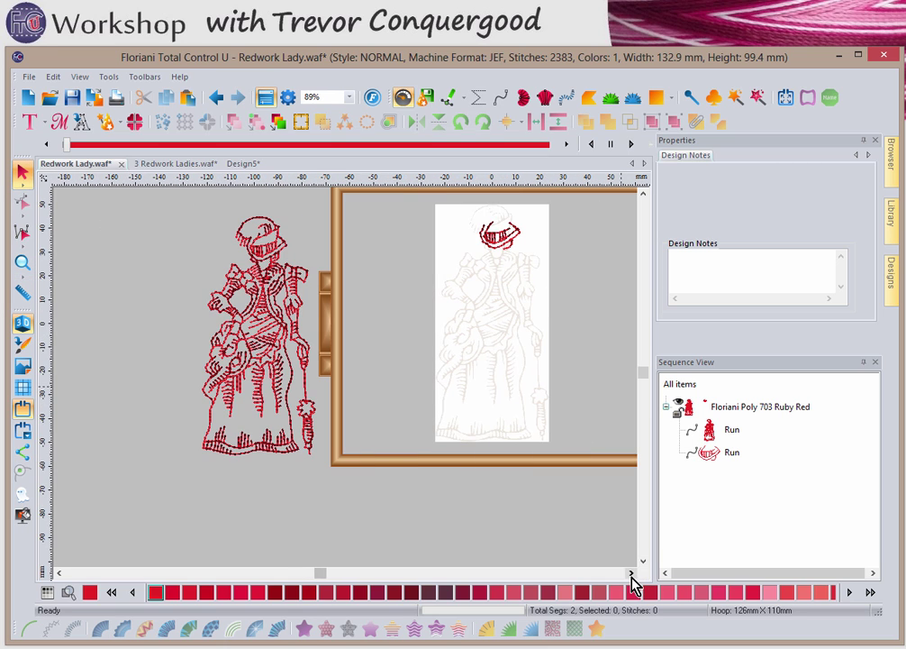
pyautogui.moveTo(444, 209); pyautogui.dragTo(554, 266)
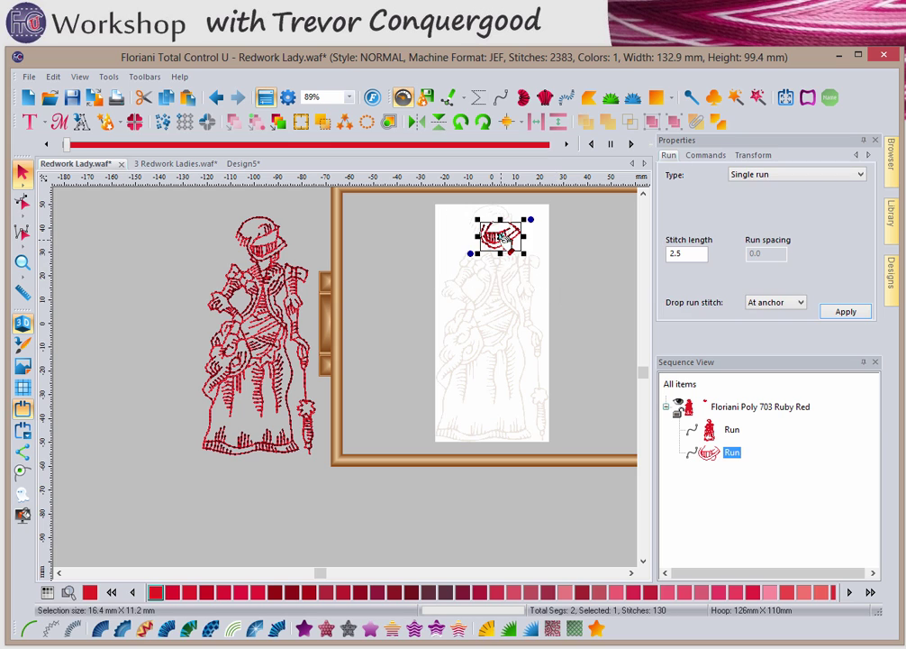
pyautogui.press('Delete')
# Move the remaining full redwork lady into the left side of the hoop
pyautogui.hotkey('ctrl', 'a')
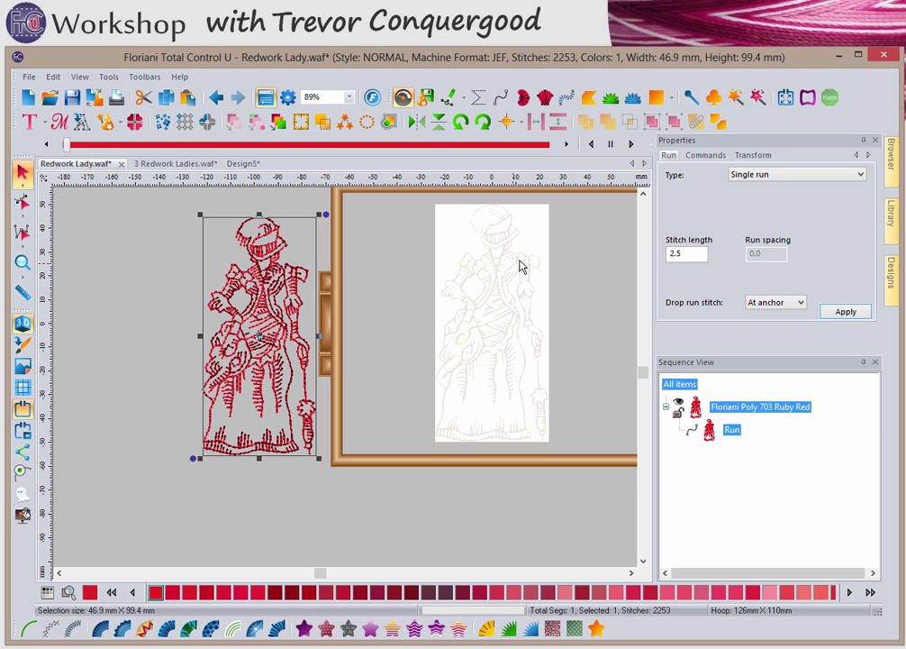
pyautogui.moveTo(269, 329); pyautogui.dragTo(411, 312)
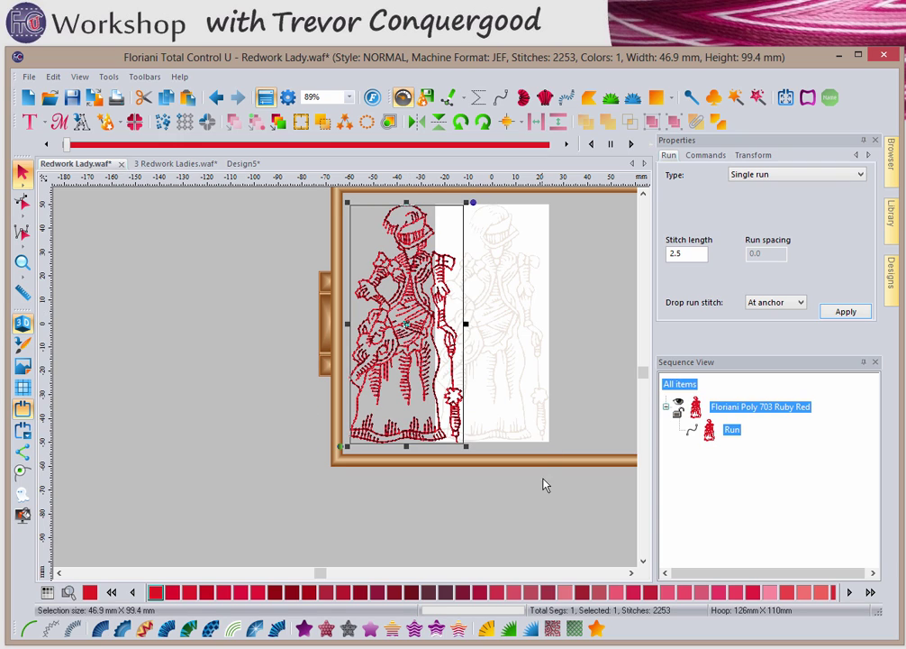
pyautogui.click(630, 573)
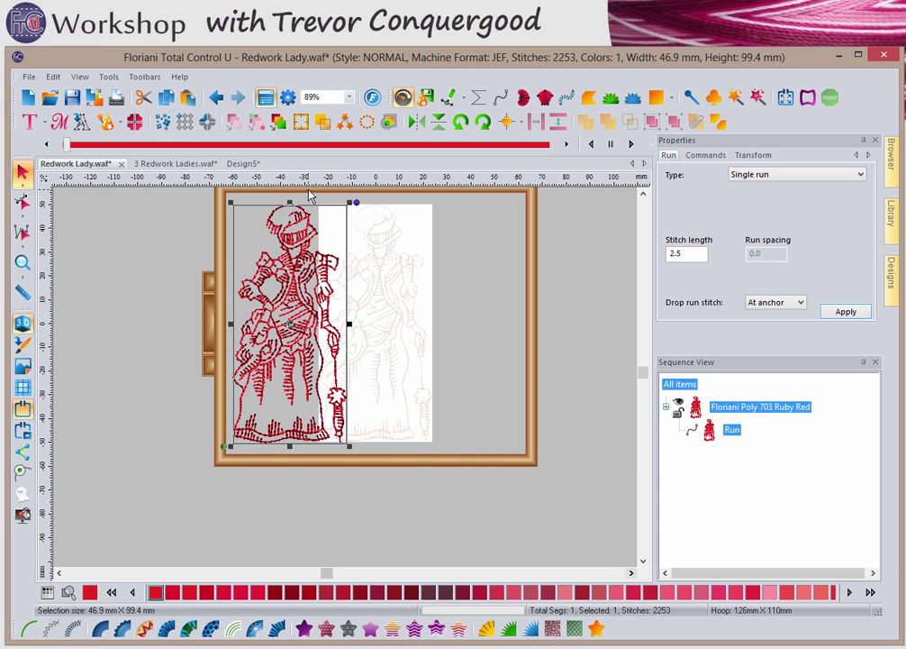
# Duplicate the lady and place the copy inside the hoop on the right, level with the original
pyautogui.click(324, 128)
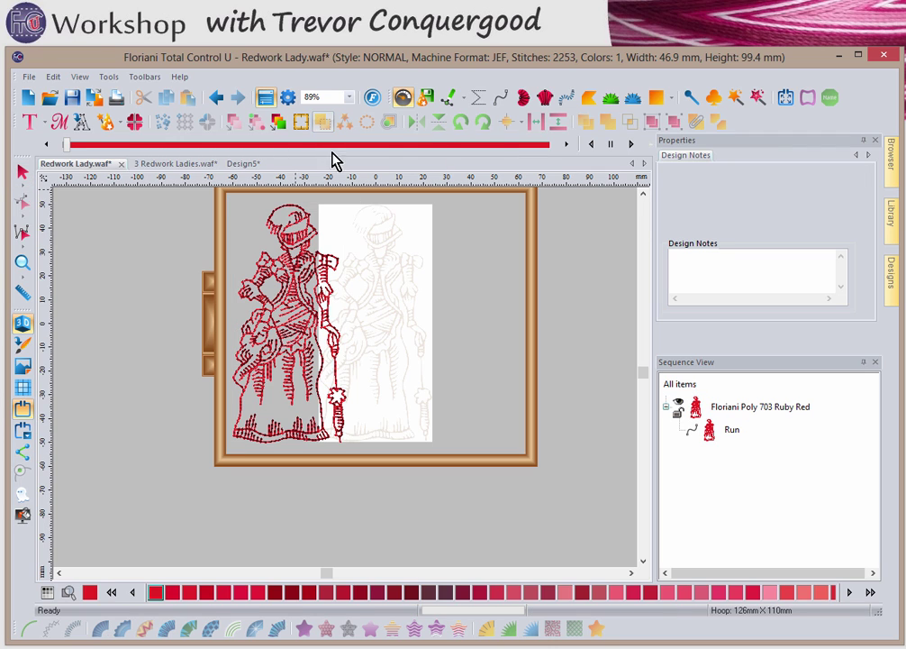
pyautogui.moveTo(392, 405); pyautogui.dragTo(388, 313)
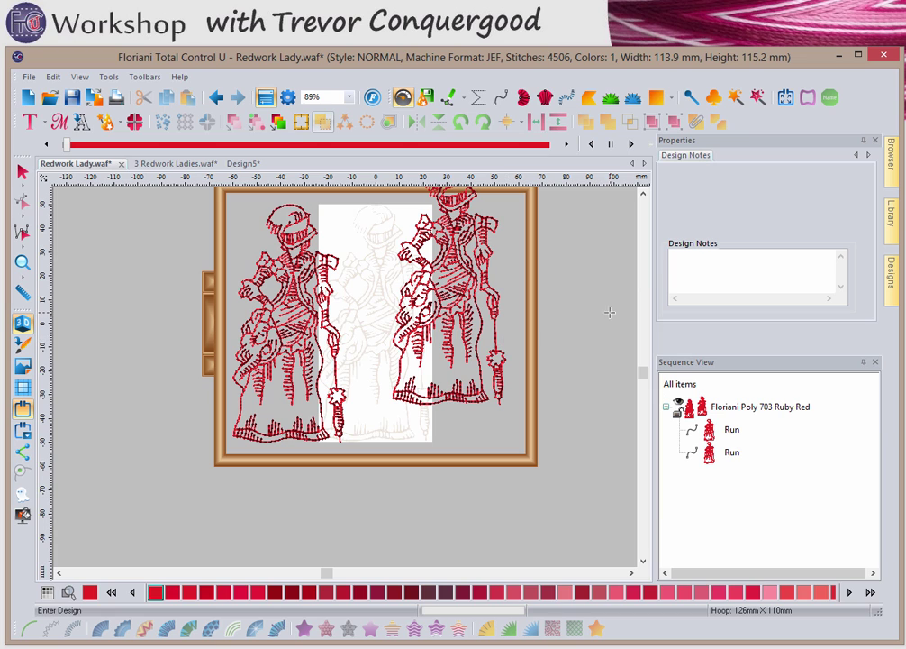
pyautogui.click(643, 193)
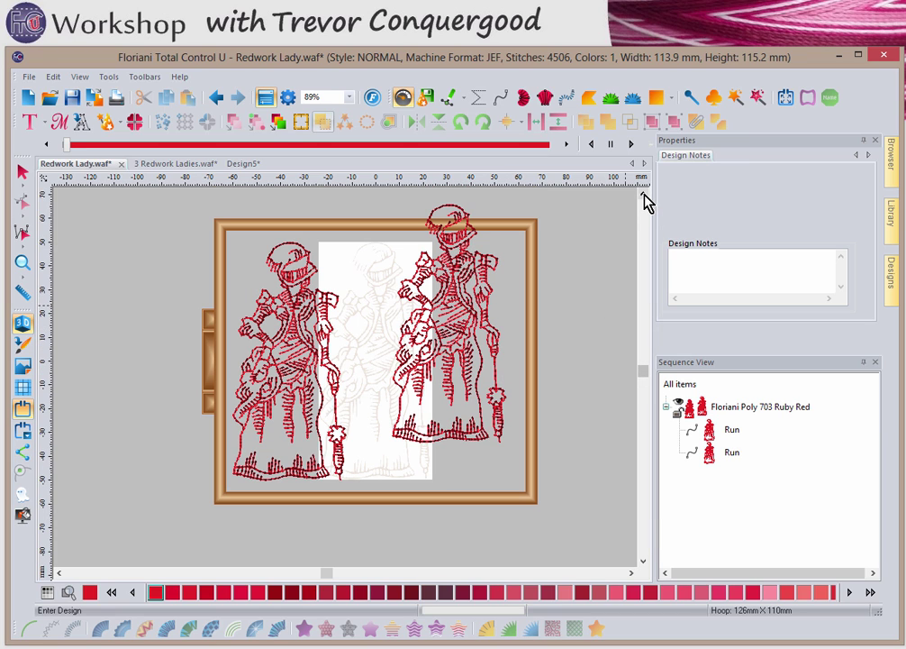
pyautogui.click(23, 173)
pyautogui.click(403, 351)
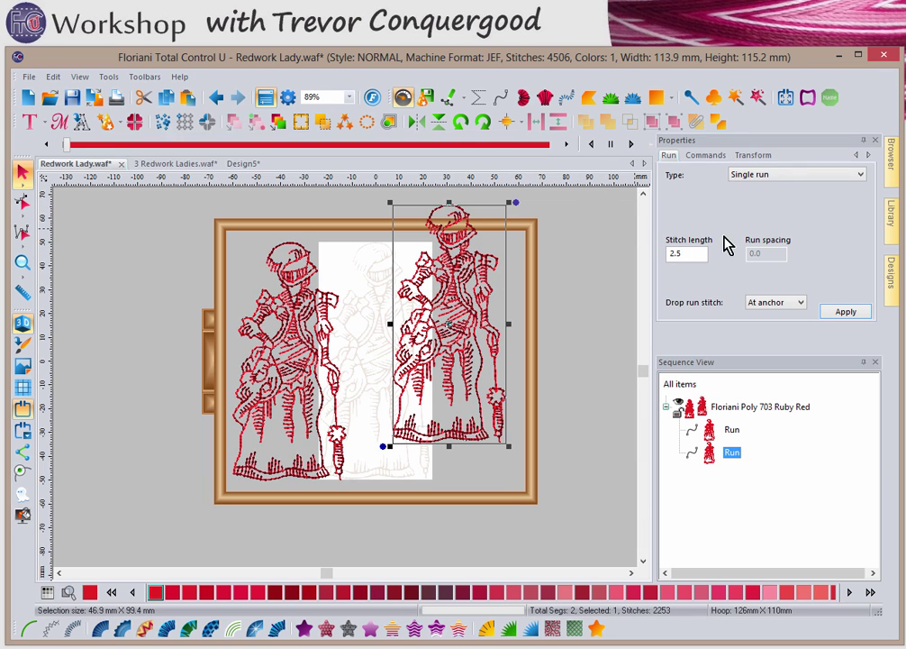
pyautogui.moveTo(441, 279); pyautogui.dragTo(430, 310)
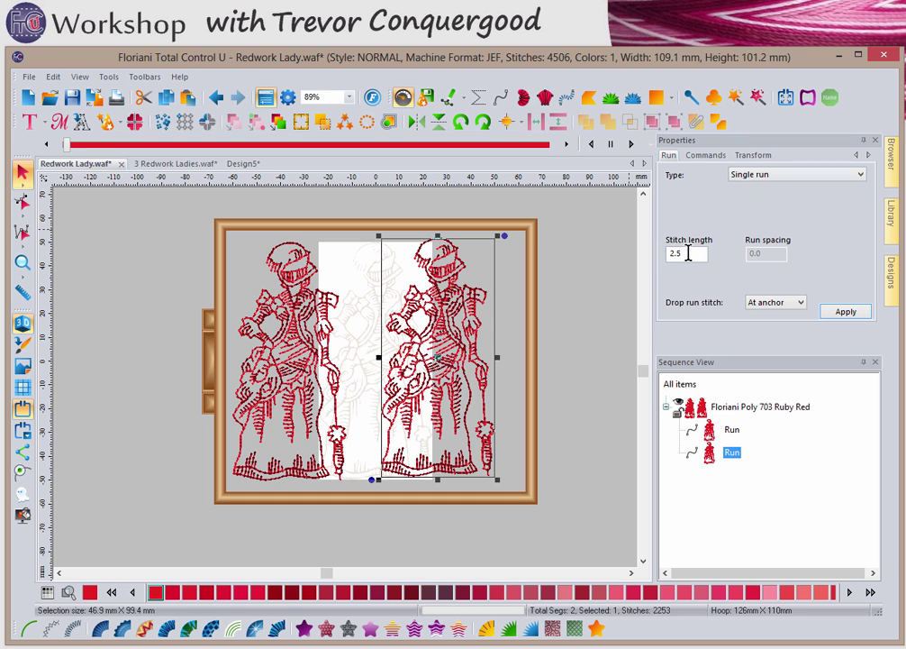
# Scale the copy proportionally to a height of 75.1 mm and place it beside the large lady with their hems aligned
pyautogui.click(755, 165)
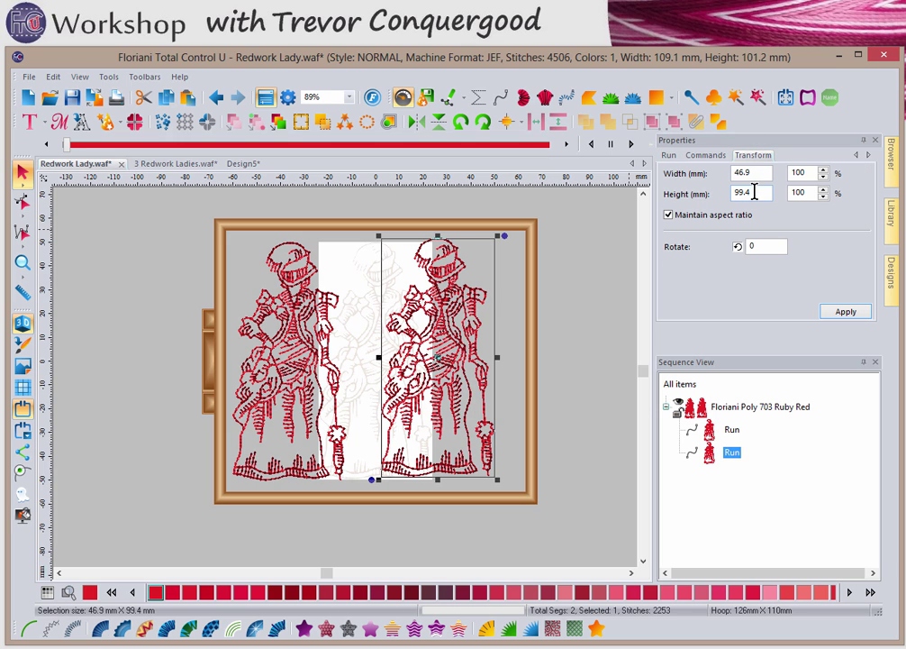
pyautogui.doubleClick(755, 192)
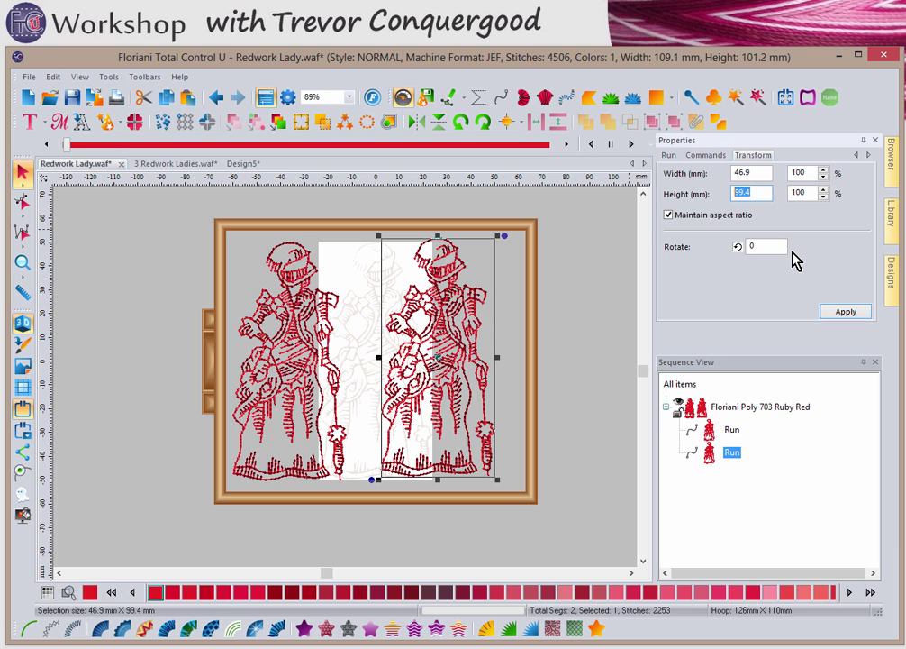
pyautogui.write('75.1')
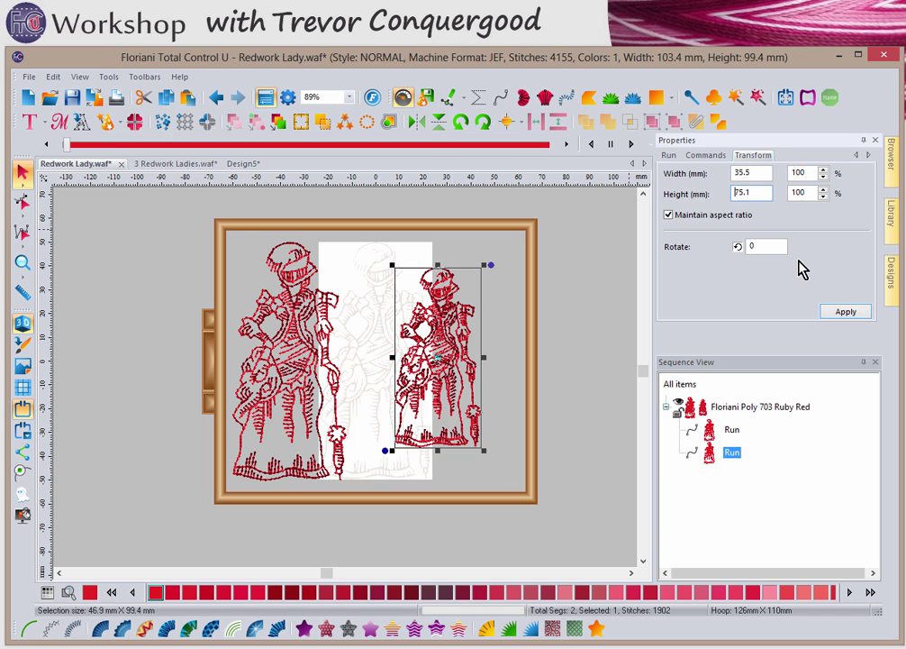
pyautogui.moveTo(470, 326); pyautogui.dragTo(432, 295)
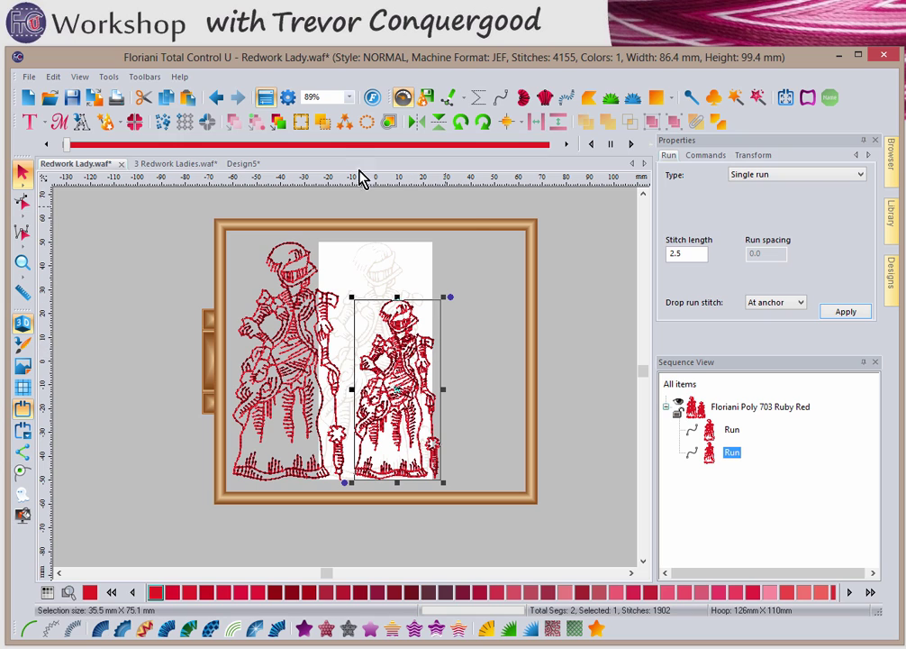
# Duplicate the medium-sized lady to its right and select the new copy
pyautogui.press('Escape')
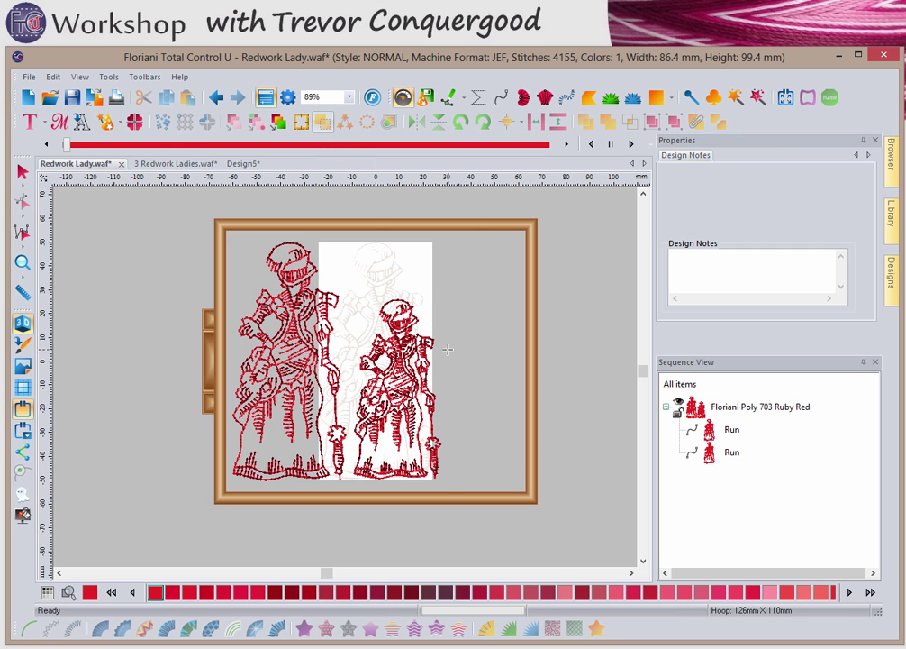
pyautogui.hotkey('ctrl', 'v')
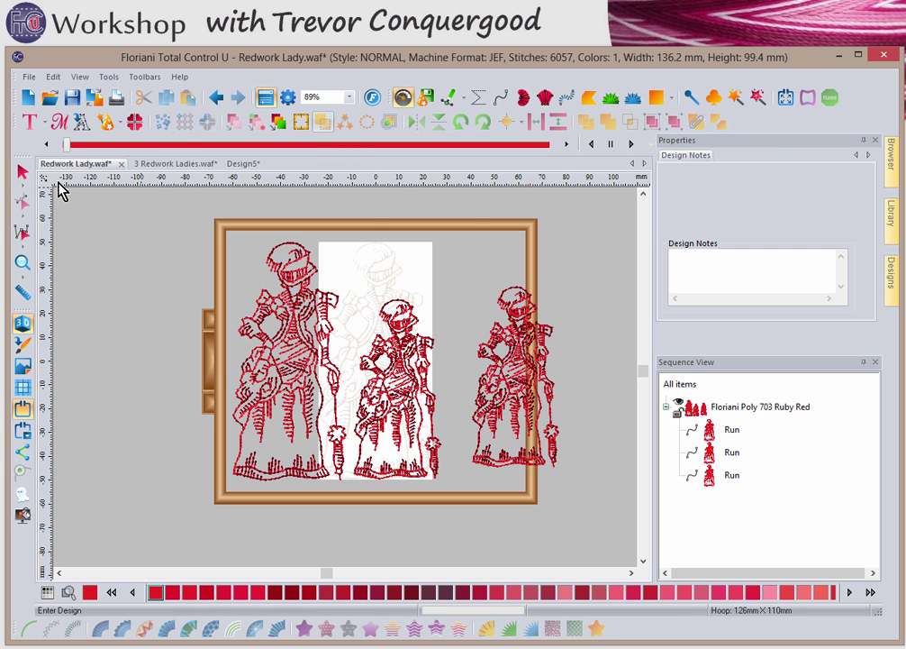
pyautogui.click(22, 171)
pyautogui.click(483, 383)
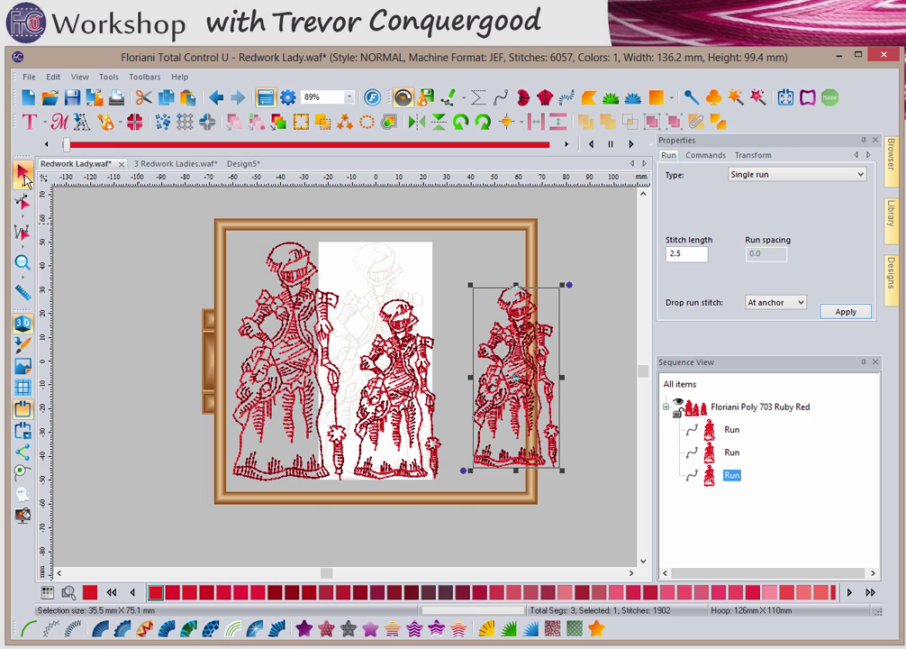
# Scale the third lady proportionally to 50 mm high, place it right of the medium lady with hems aligned, and deselect it
pyautogui.click(761, 156)
pyautogui.doubleClick(751, 194)
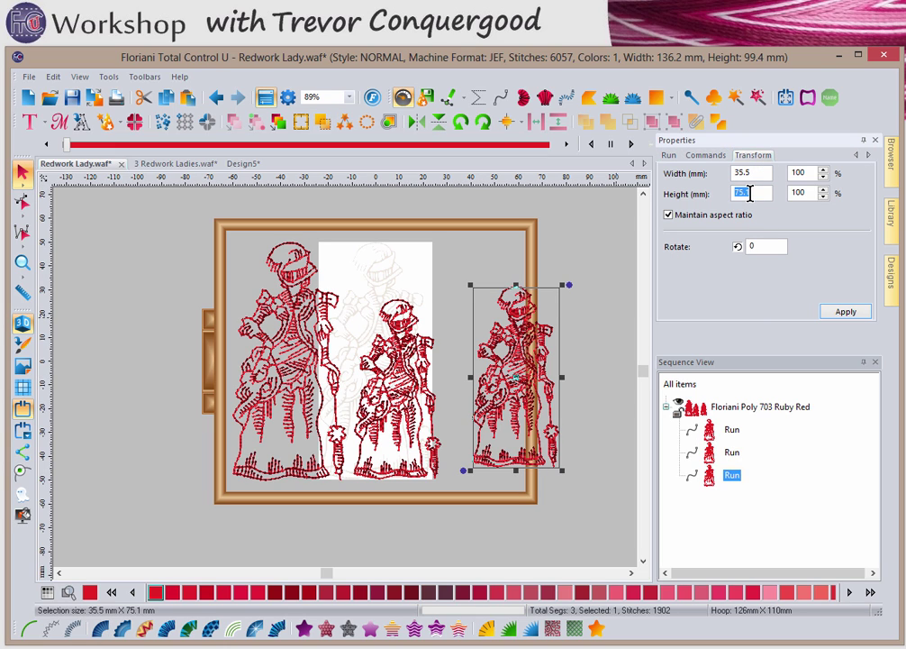
pyautogui.write('50')
pyautogui.click(845, 311)
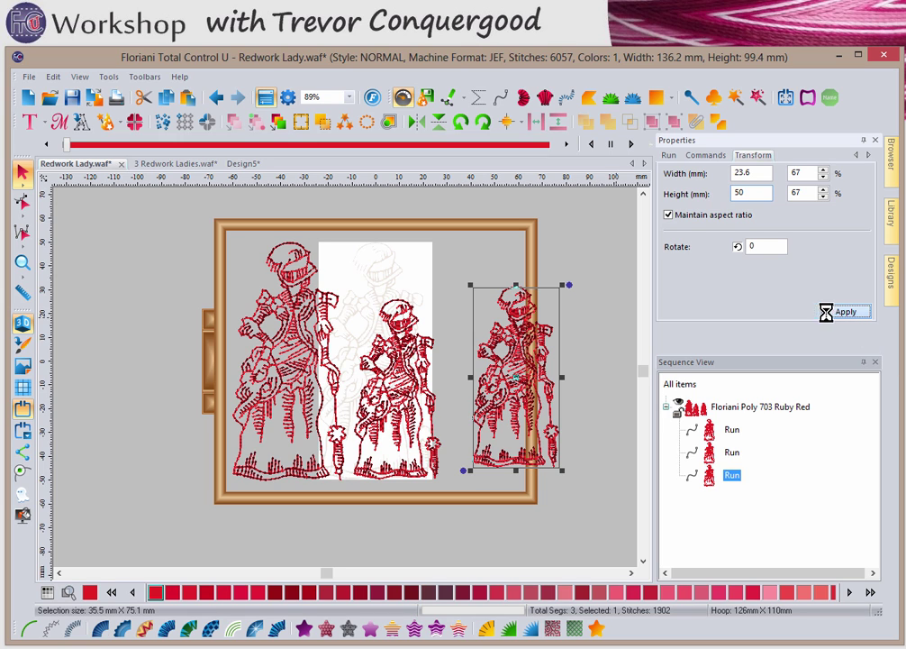
pyautogui.moveTo(523, 360); pyautogui.dragTo(488, 402)
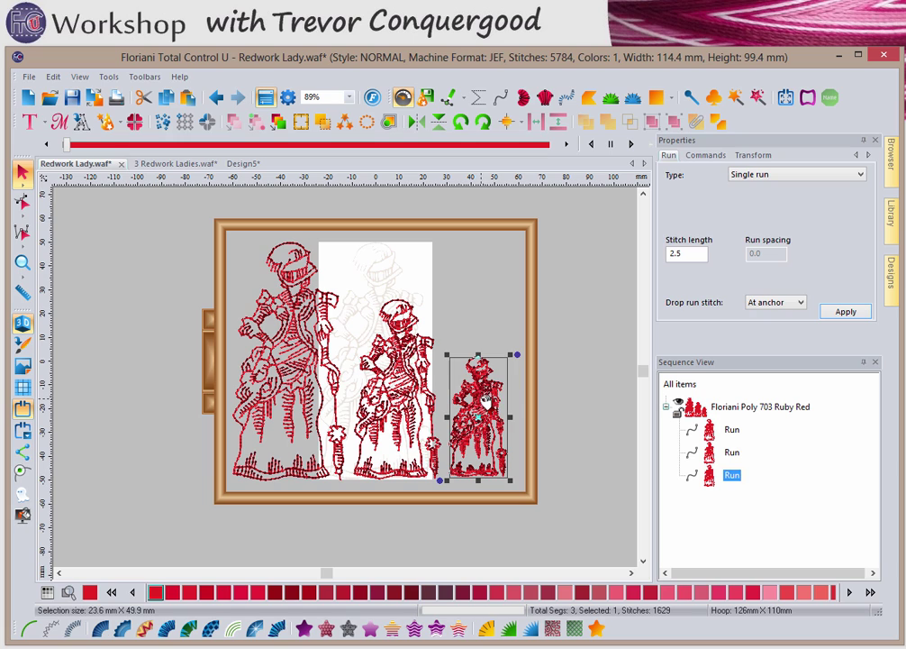
pyautogui.click(517, 390)
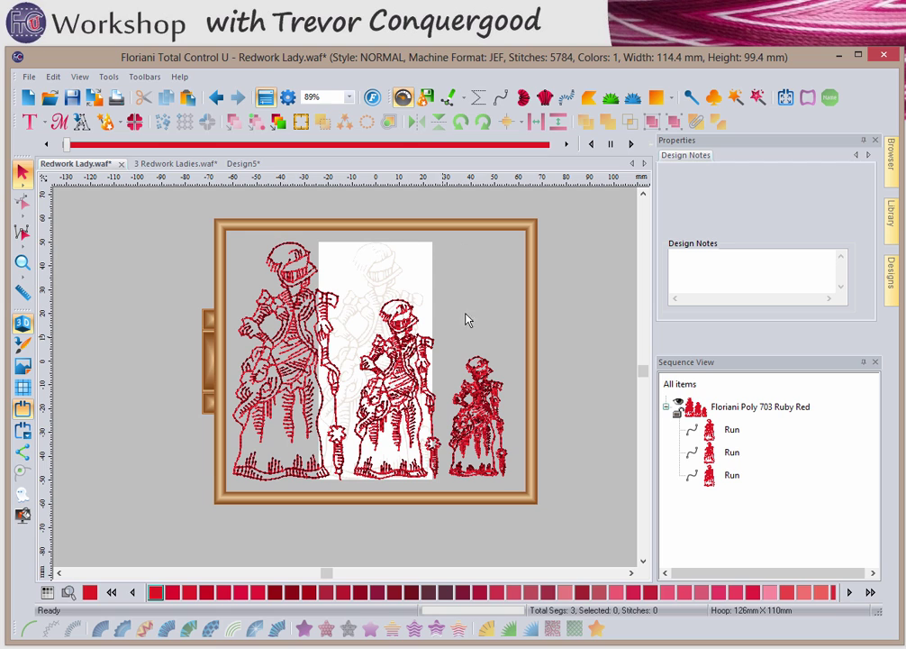
# Check the hoop format and size in the hoop selection settings without changing them
pyautogui.click(22, 430)
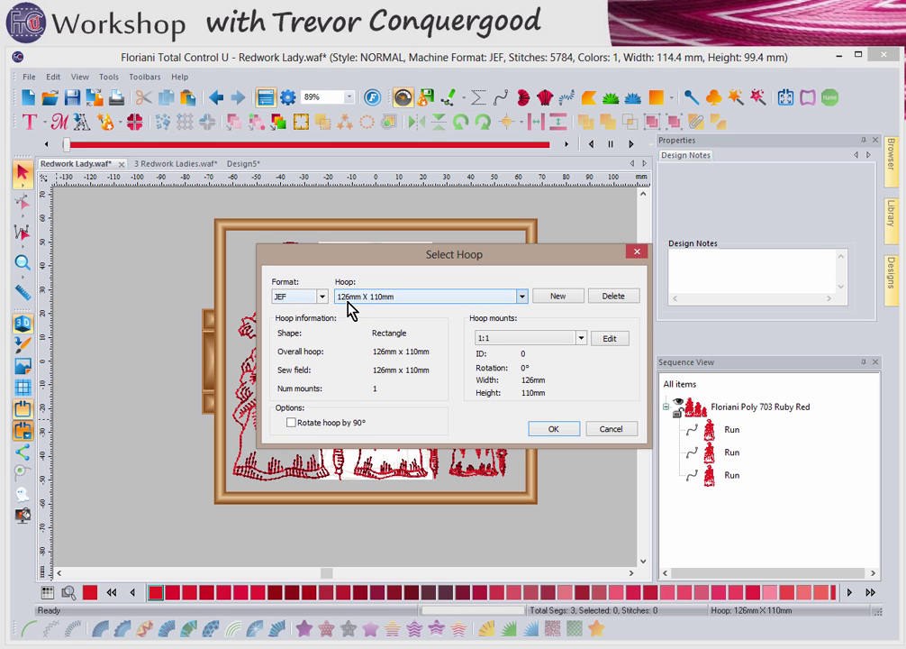
pyautogui.click(612, 429)
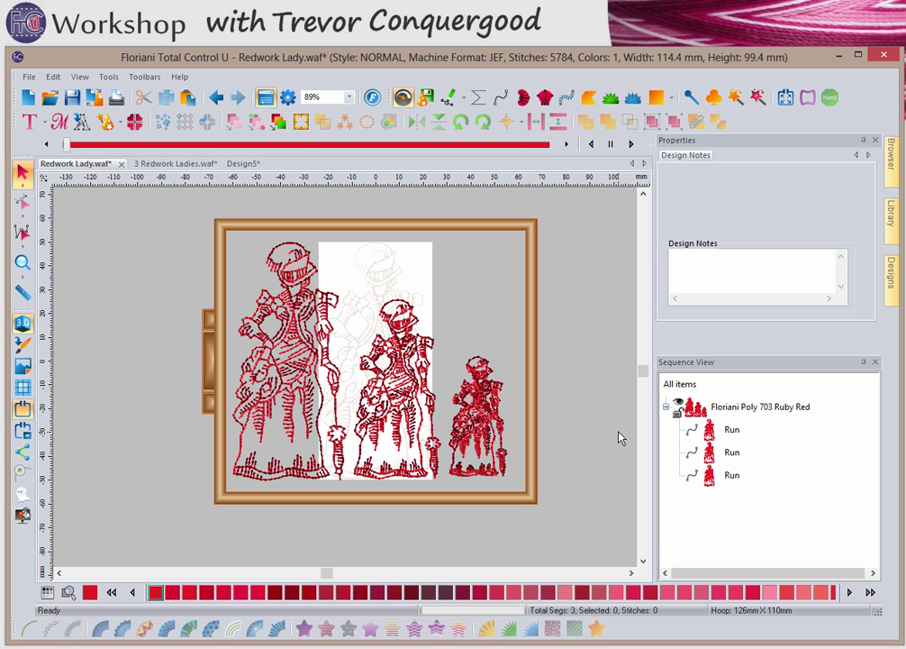
# Switch to Windows Photo Viewer, compare the 40wt and 60wt stitch-out photos, inspect the smallest lady closely, and return to Floriani Total Control U
pyautogui.hotkey('alt', 'Tab')
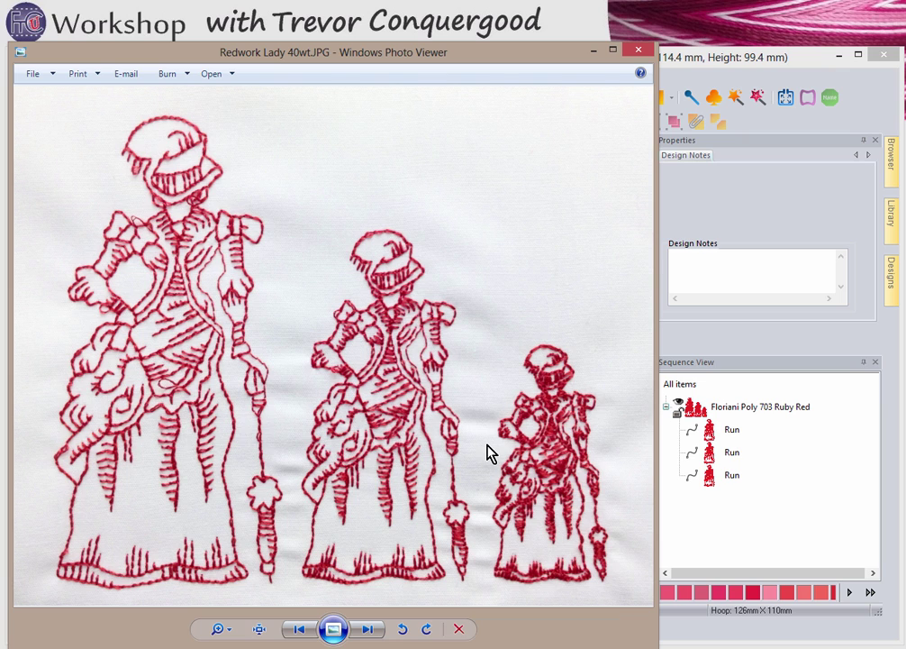
pyautogui.click(370, 630)
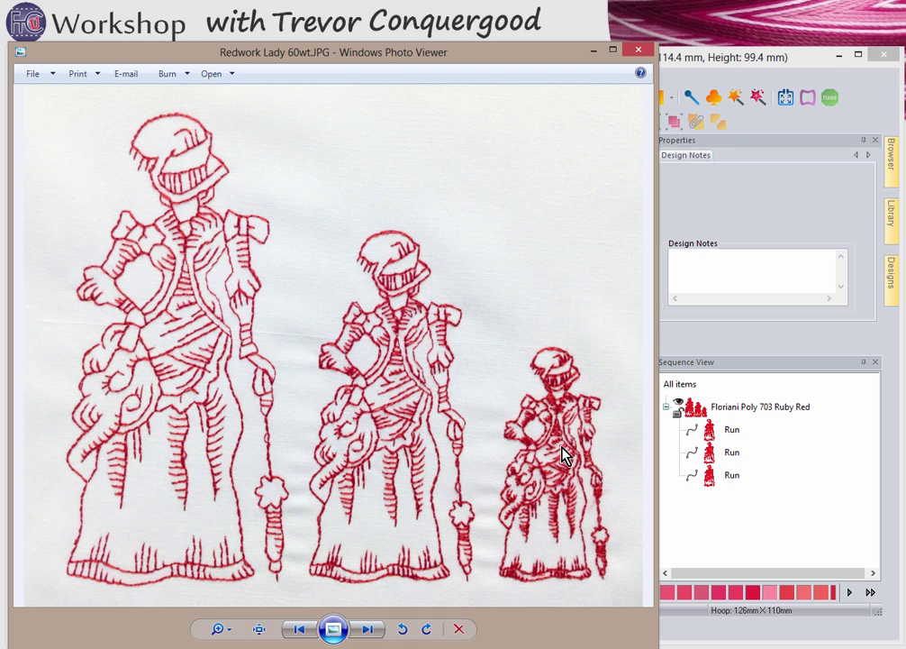
pyautogui.scroll(5, 584, 420)
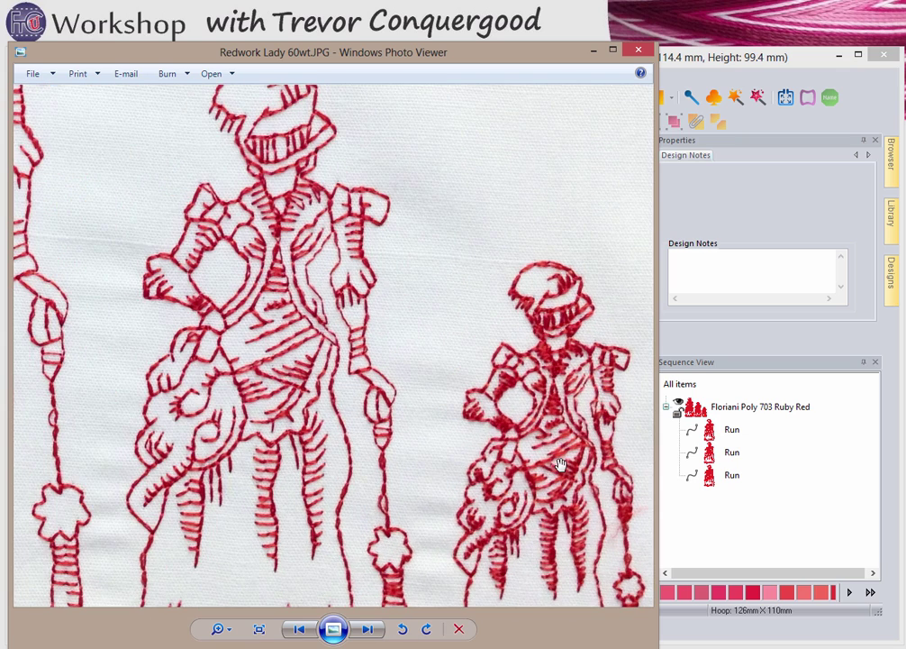
pyautogui.scroll(-3, 579, 489)
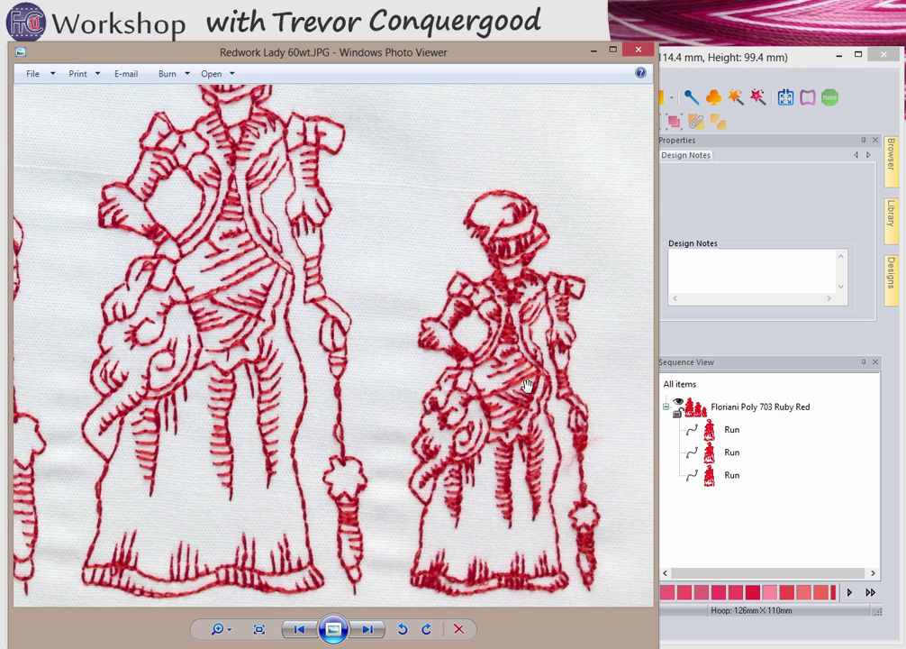
pyautogui.scroll(1, 527, 386)
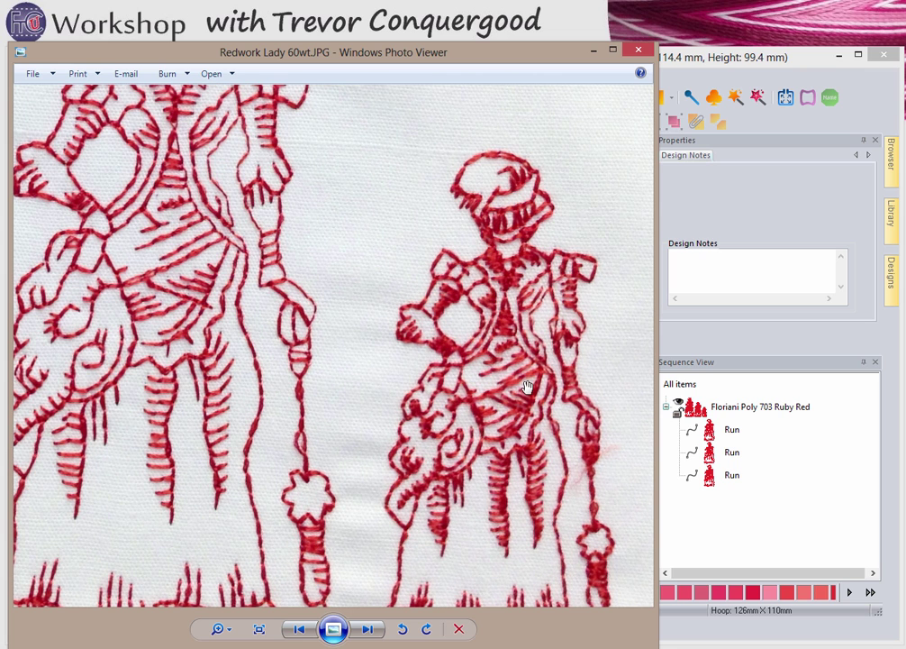
pyautogui.scroll(-3, 527, 388)
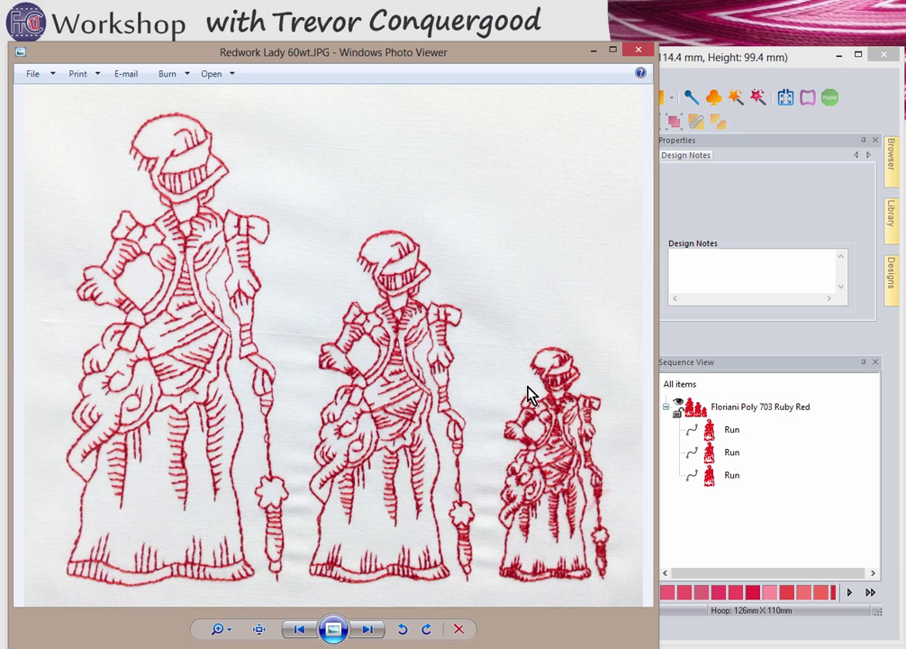
pyautogui.click(593, 51)
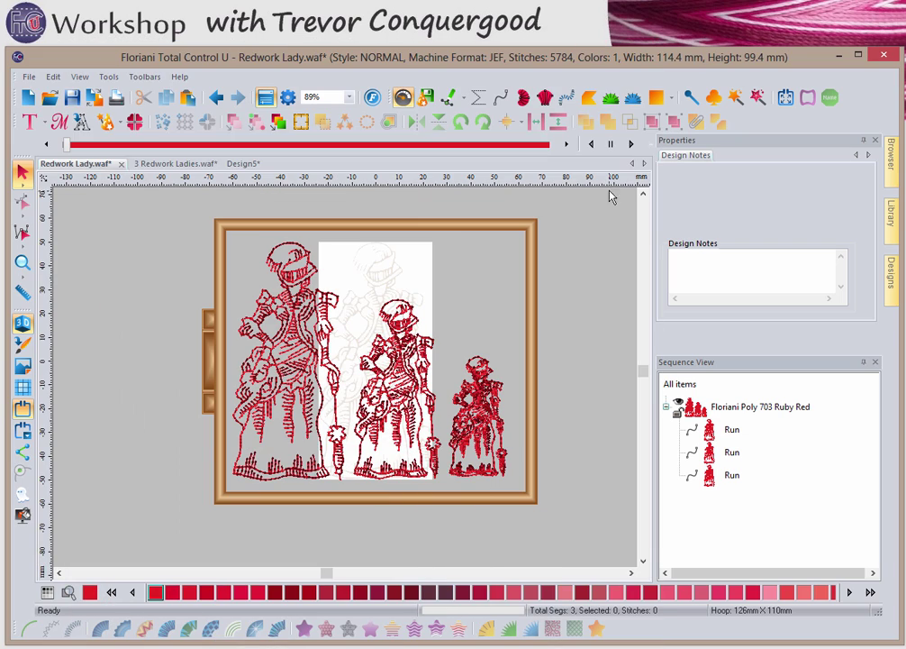